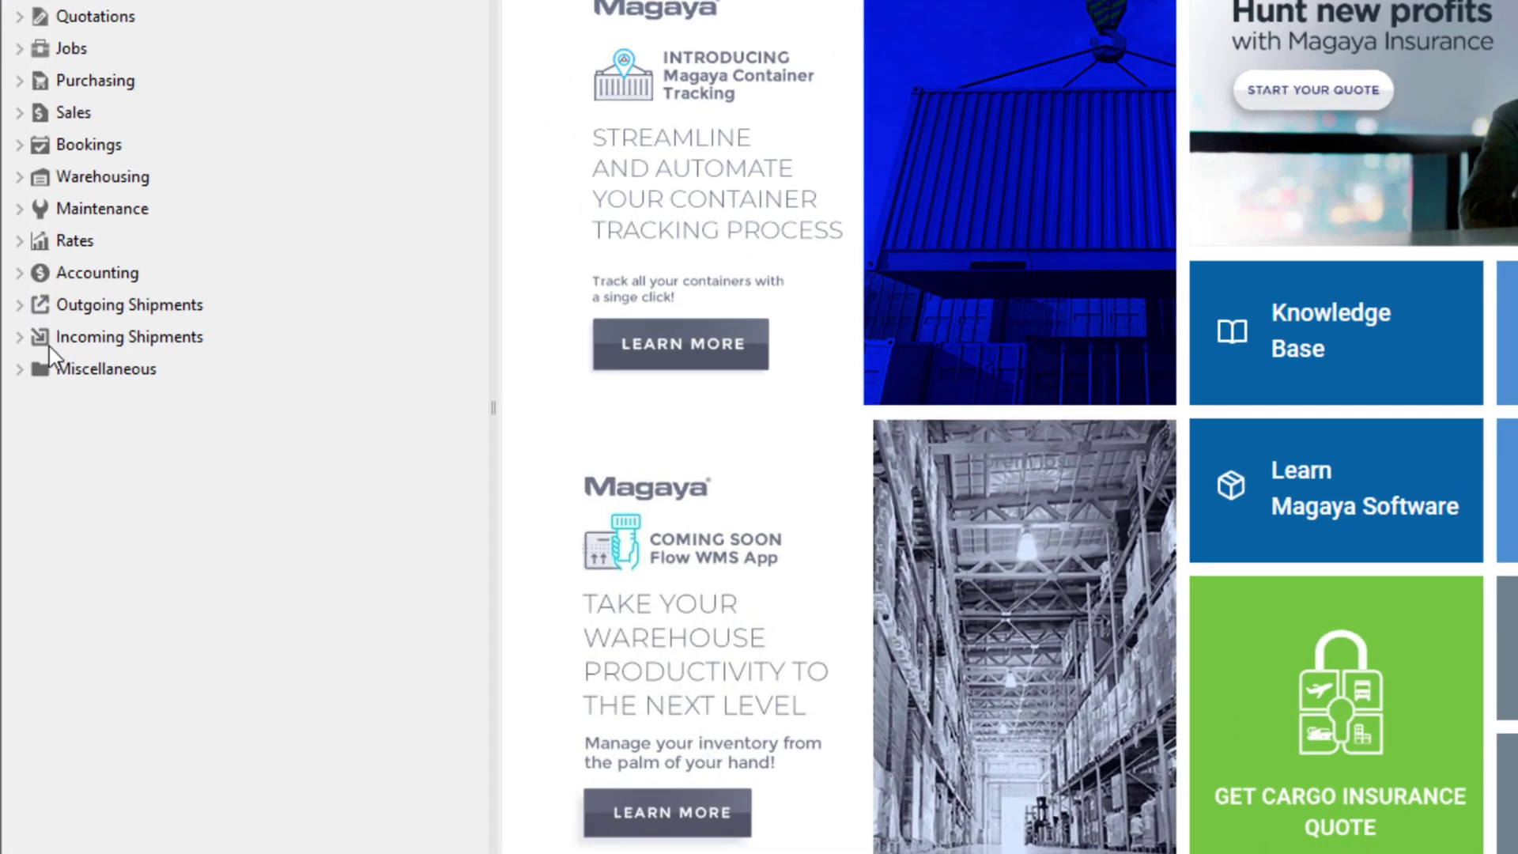
Step: Expand Incoming Shipments and browse the 2020 Ocean, Air and Ground folders, then collapse them
click(19, 339)
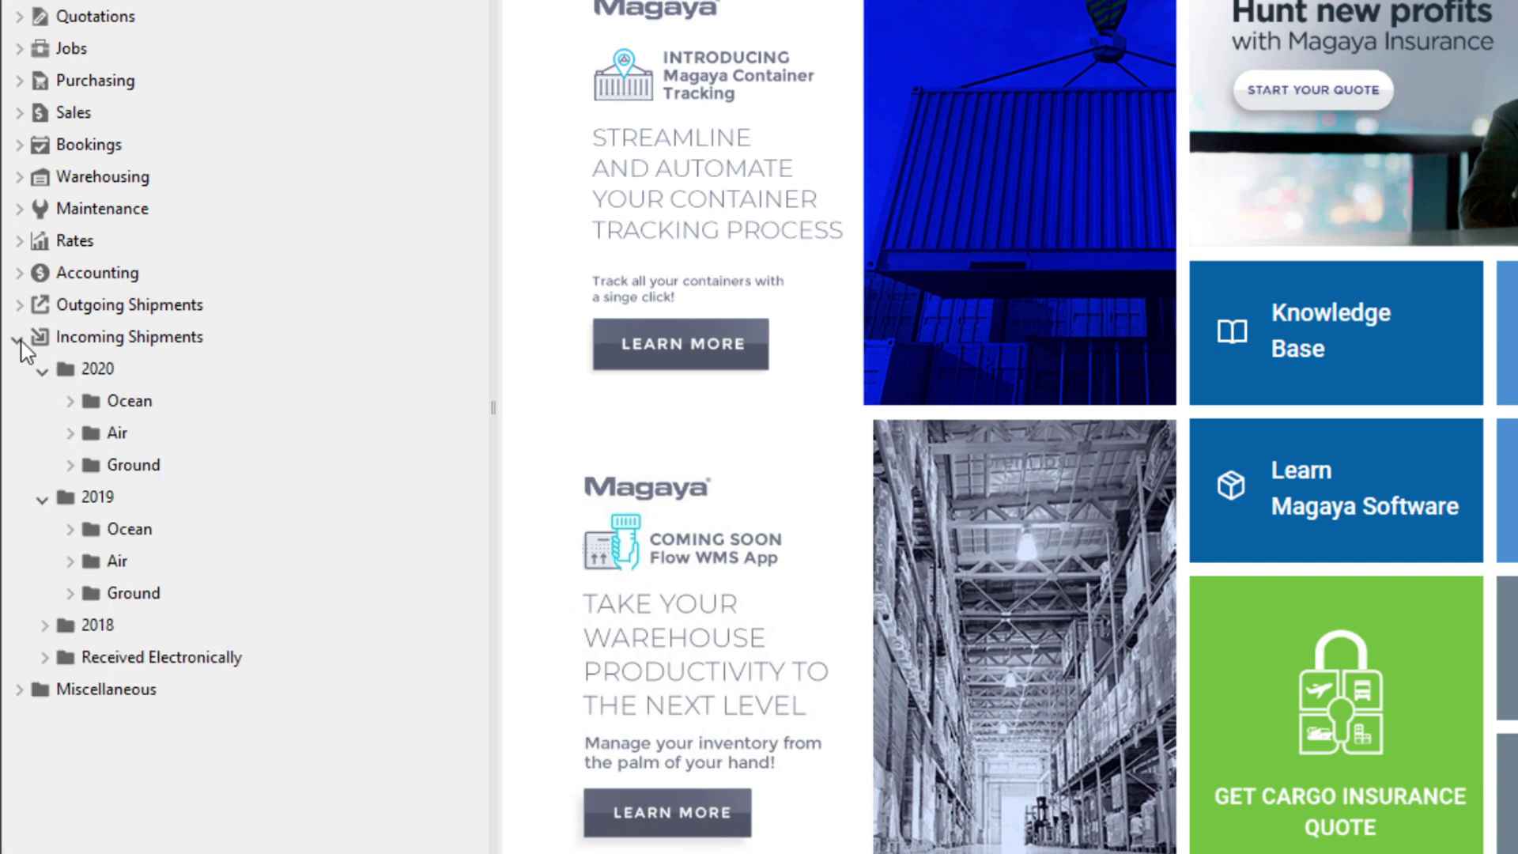
click(70, 403)
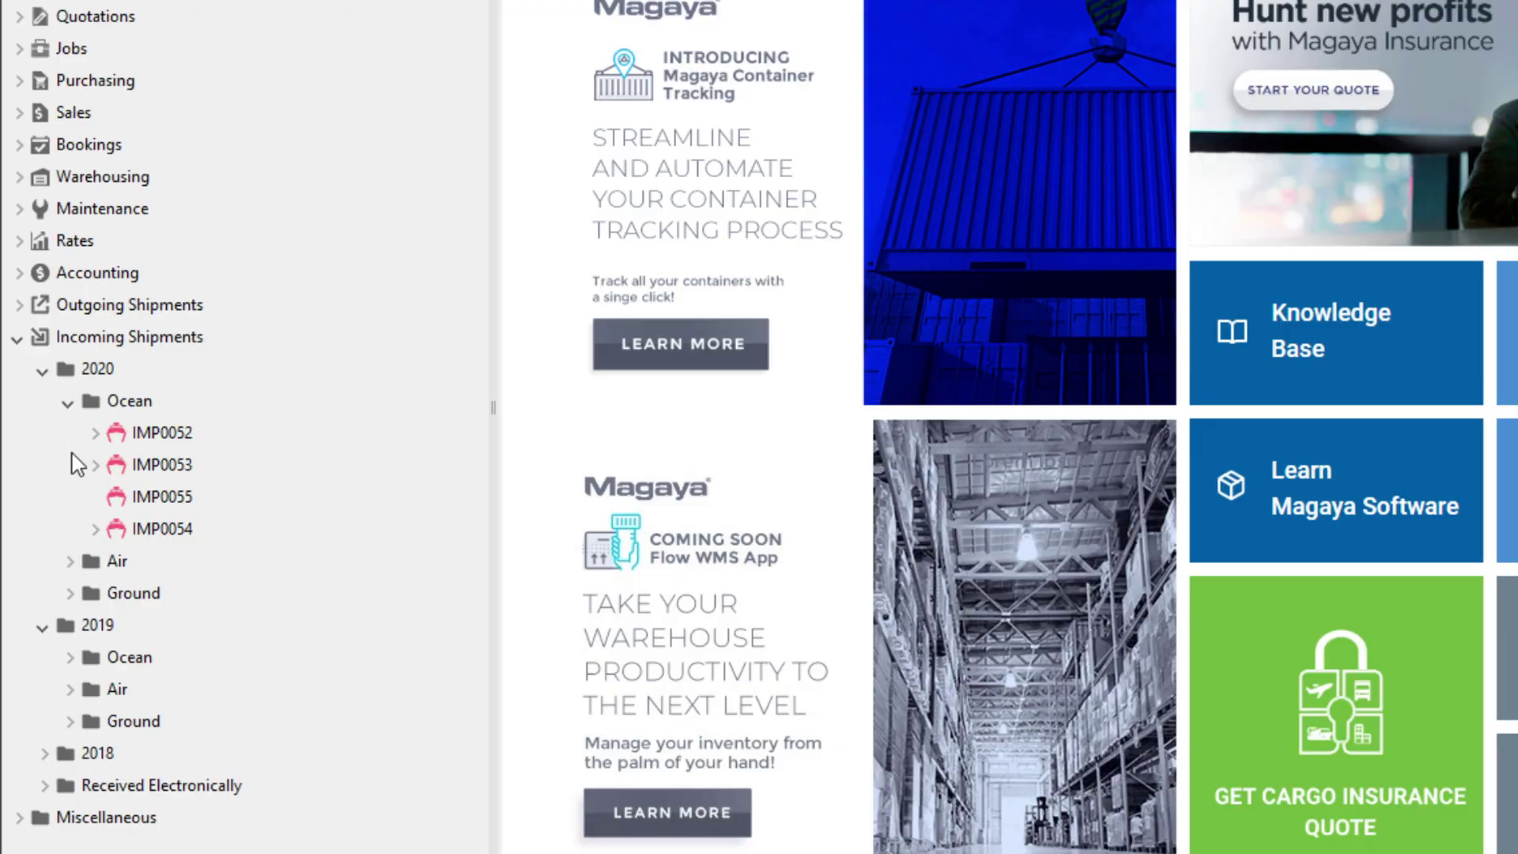
click(71, 560)
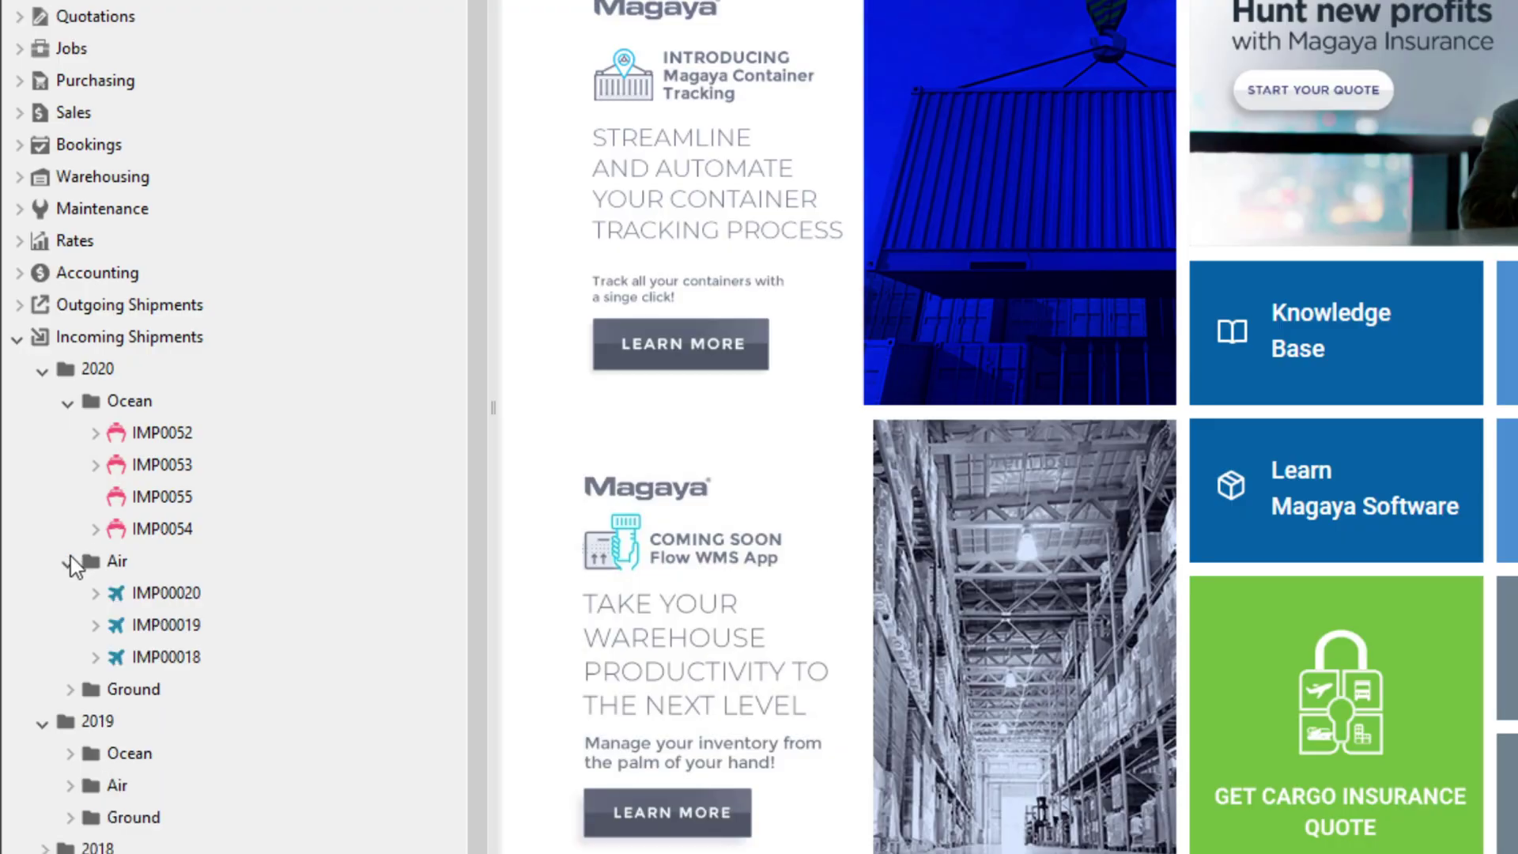
click(71, 688)
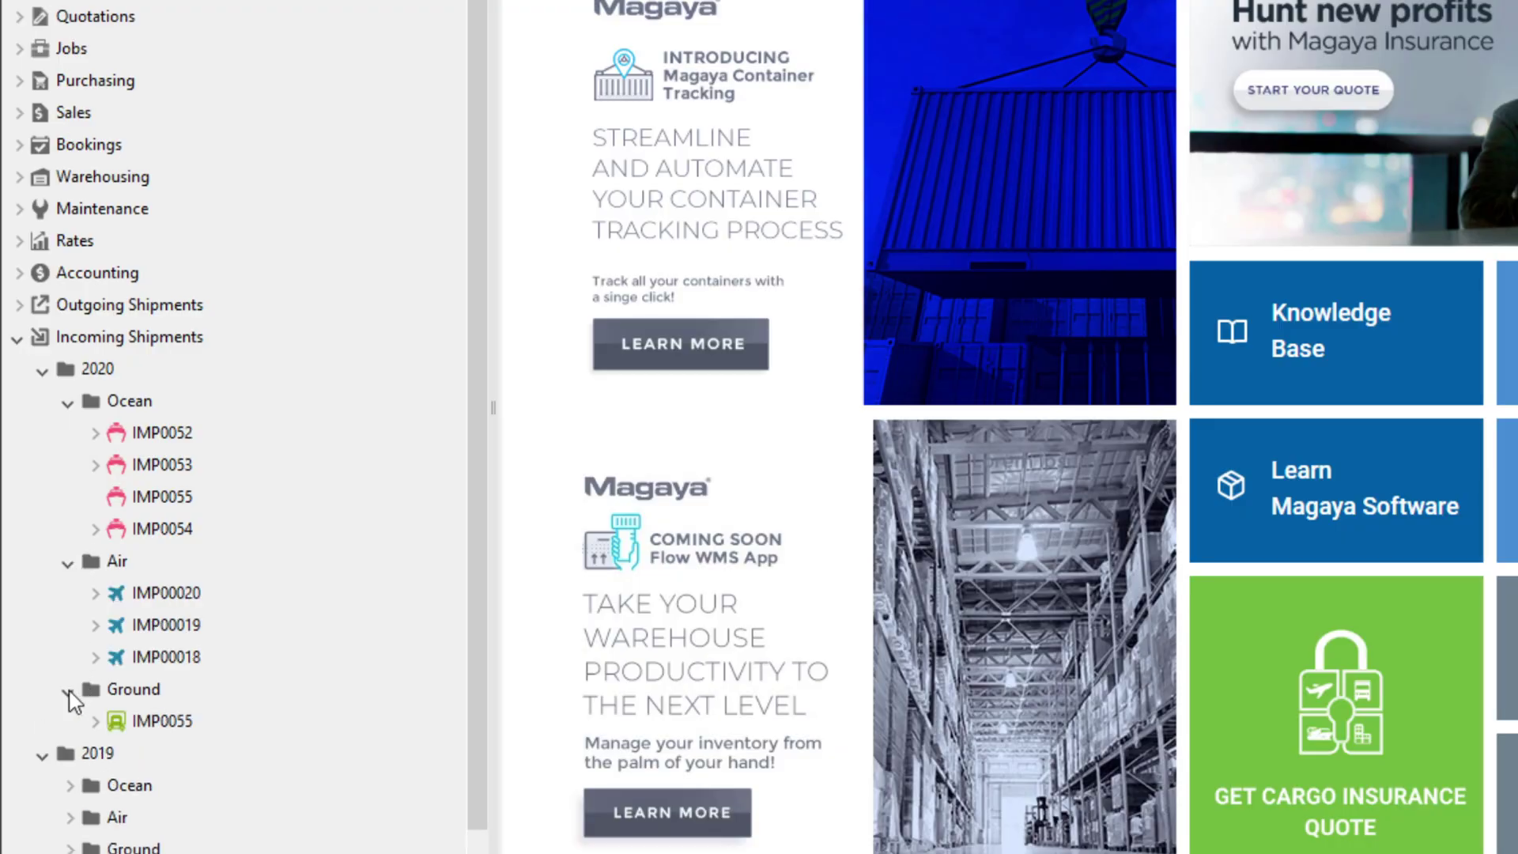
click(70, 690)
click(68, 562)
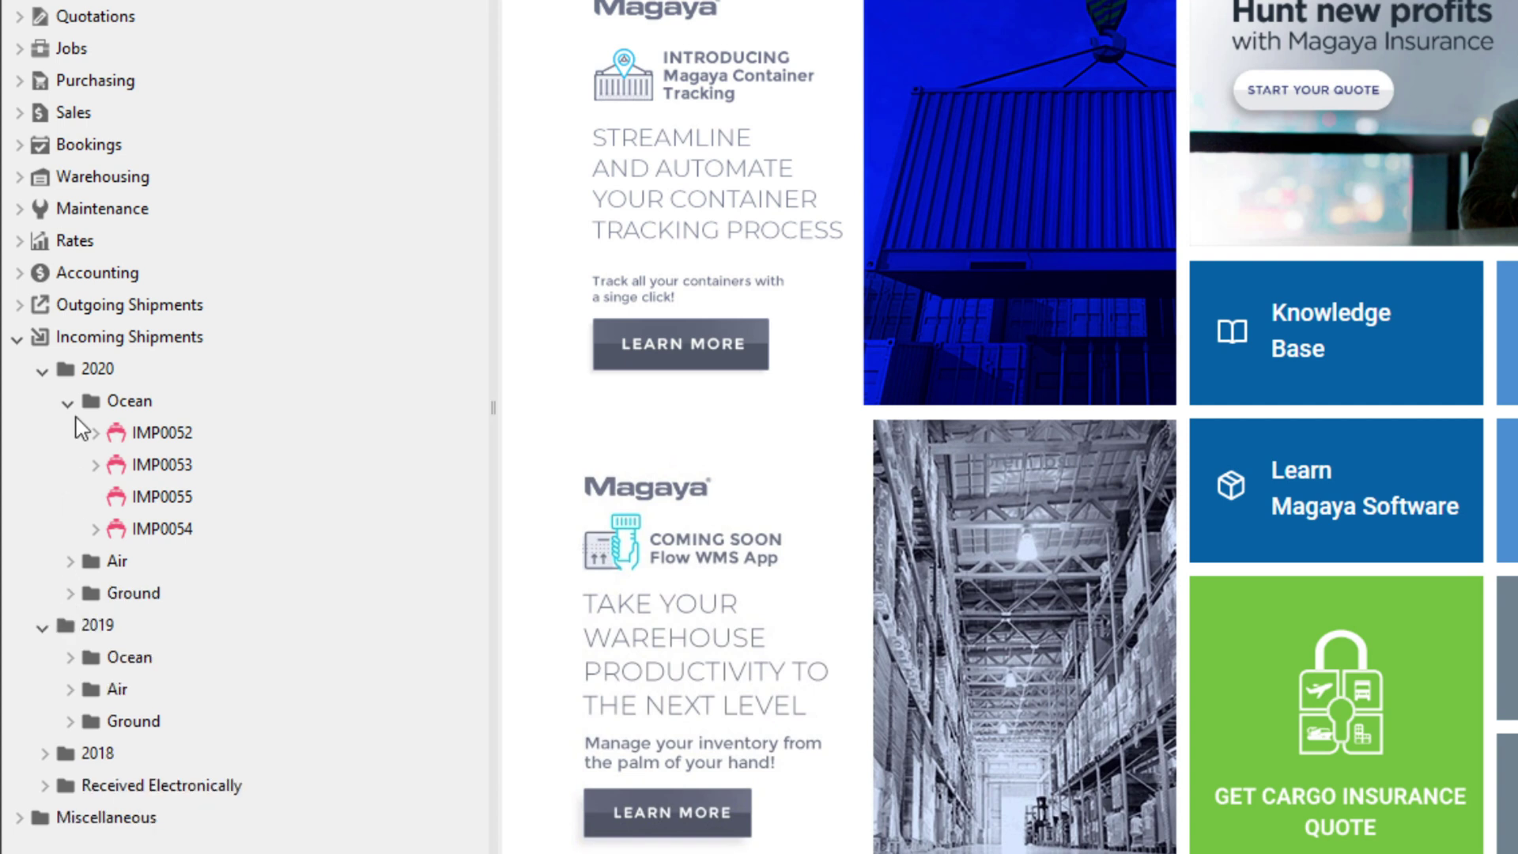
click(69, 403)
Step: Browse Outgoing Shipments' Los Angeles and New York City folders, then collapse Outgoing Shipments
click(18, 306)
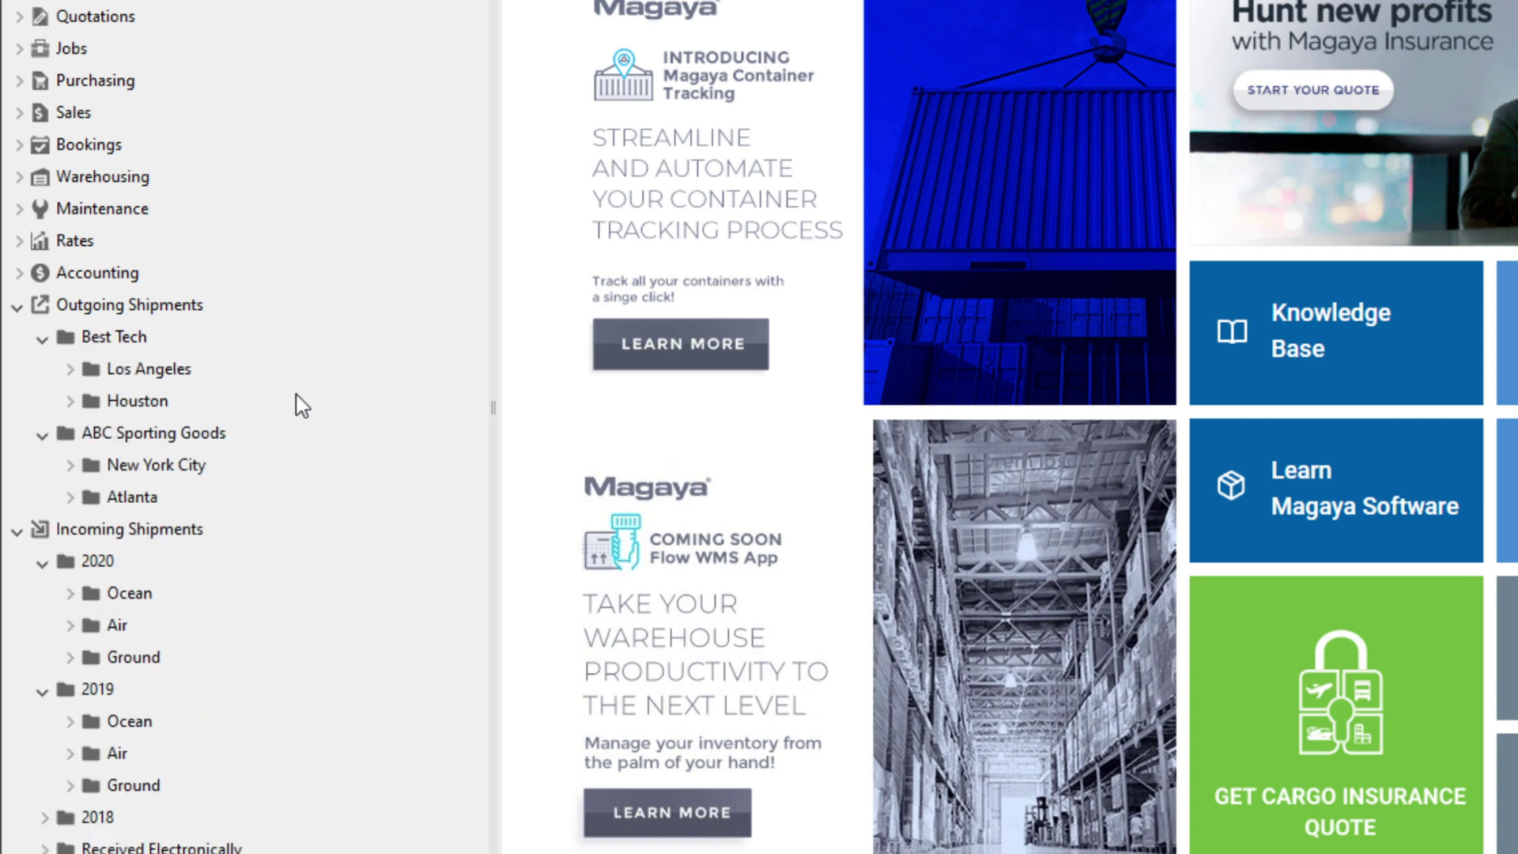
click(69, 368)
click(71, 530)
click(70, 530)
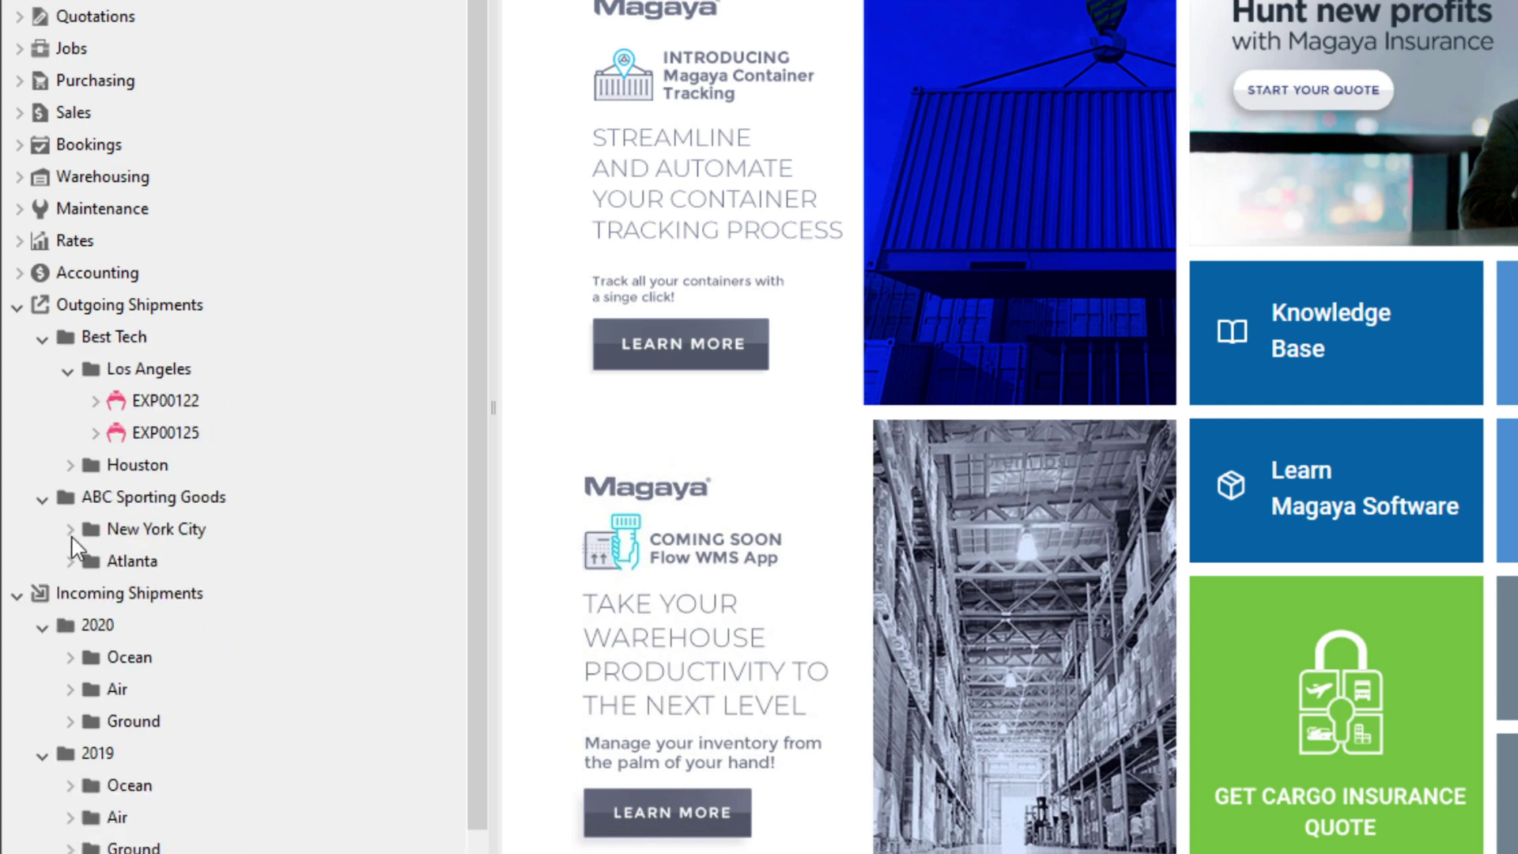
click(68, 370)
click(16, 307)
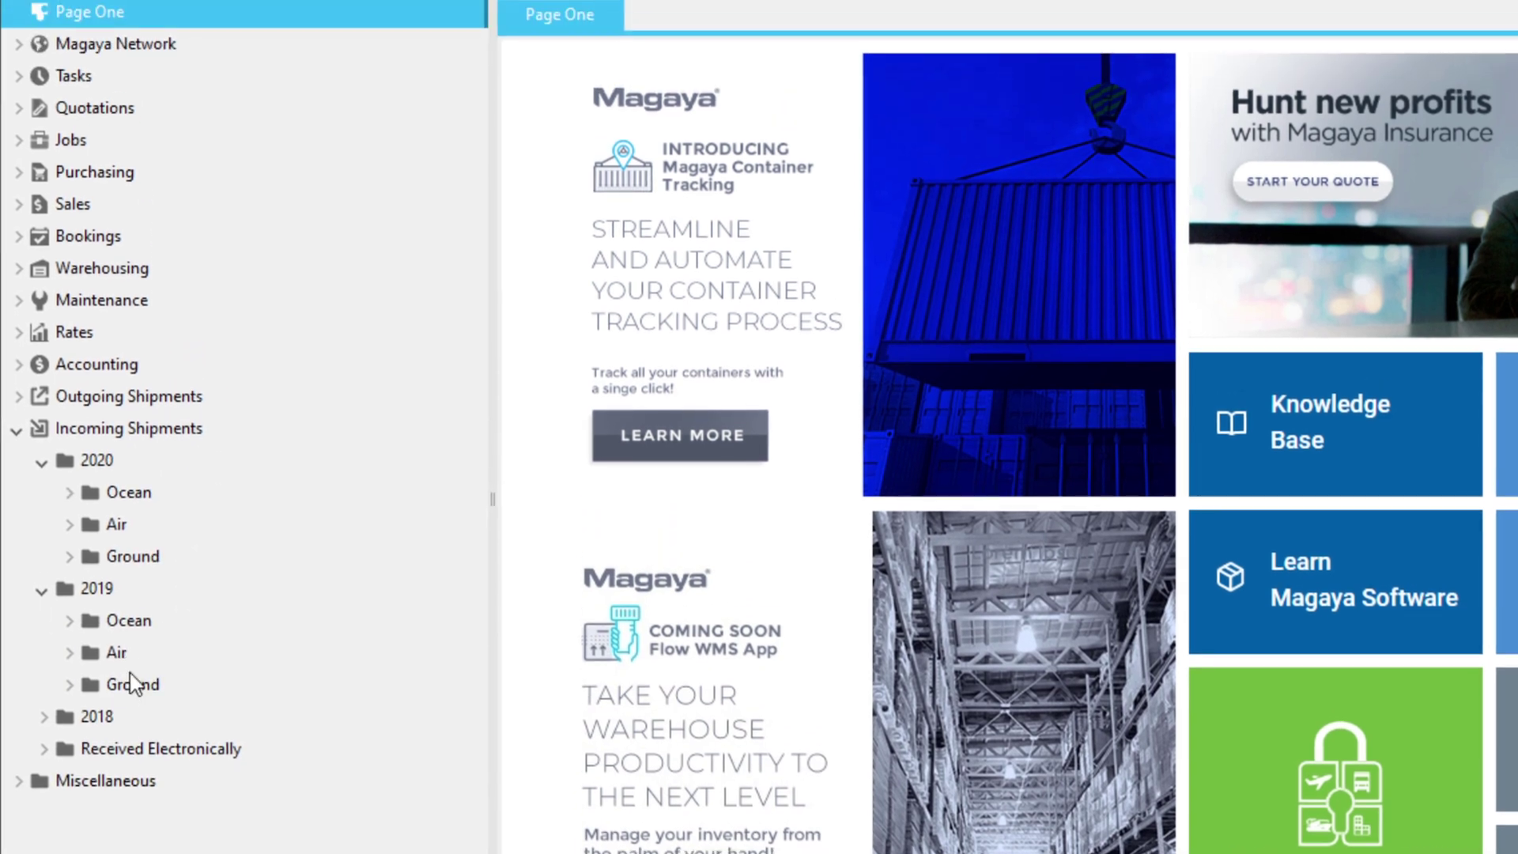
Step: Review the 2019 Ground and 2020 Ocean folder actions, including Add Shipments, and list the 2020 Ocean shipments
right_click(133, 596)
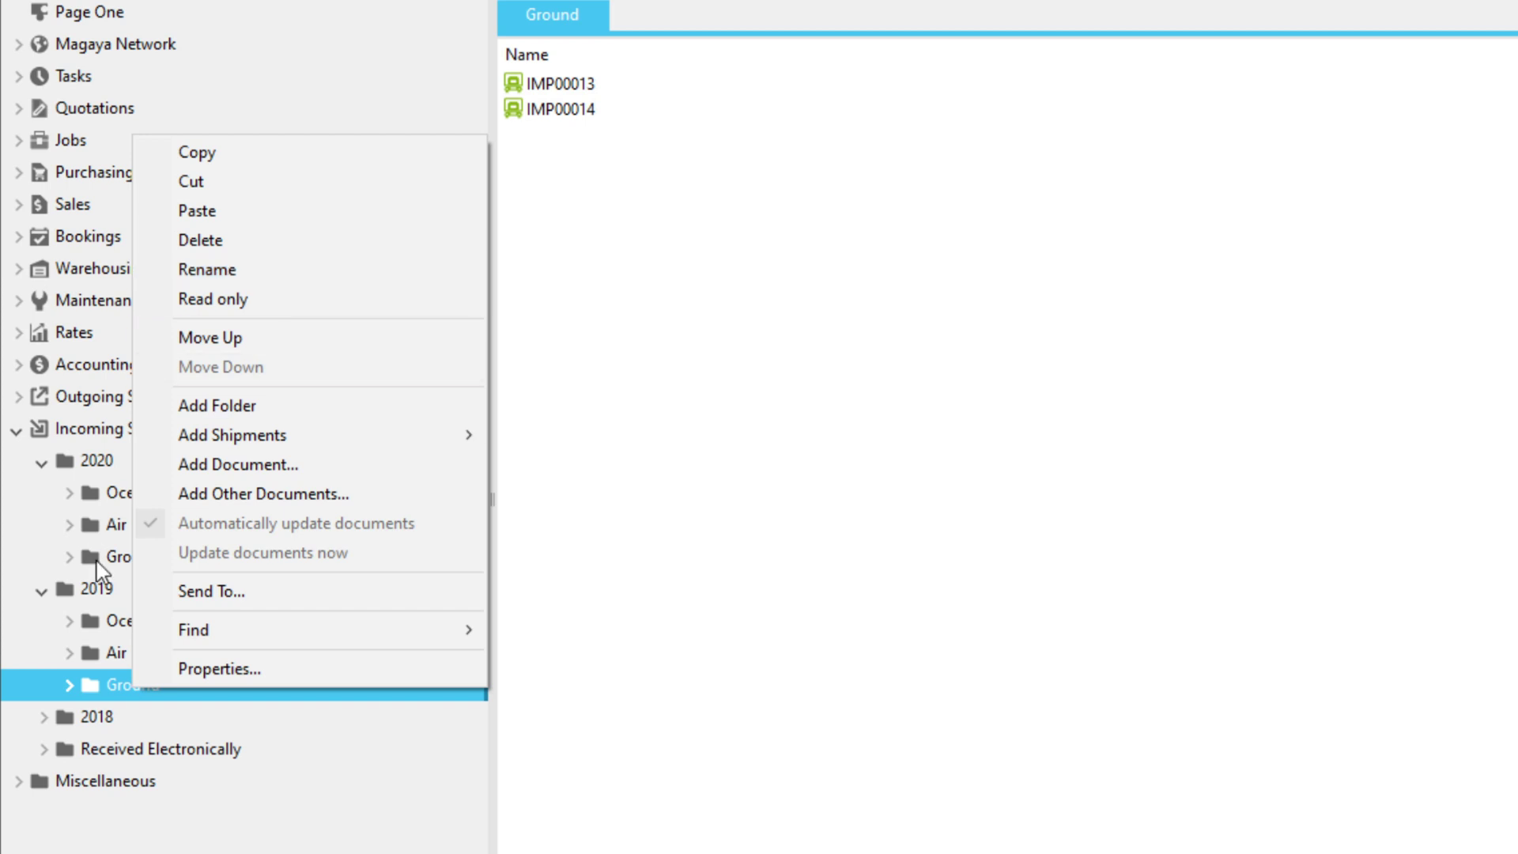
click(110, 493)
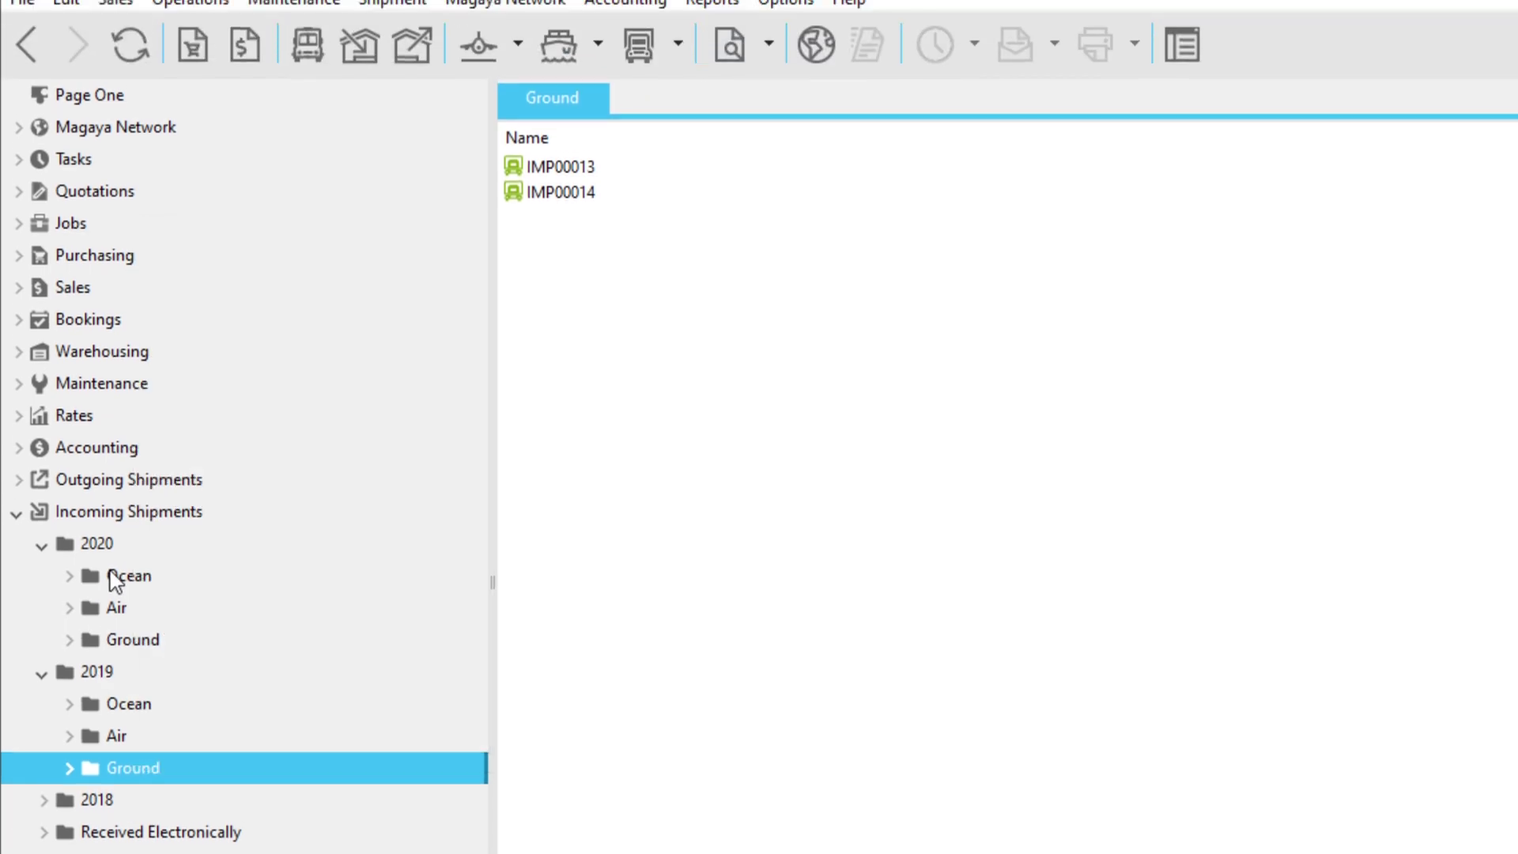
right_click(115, 496)
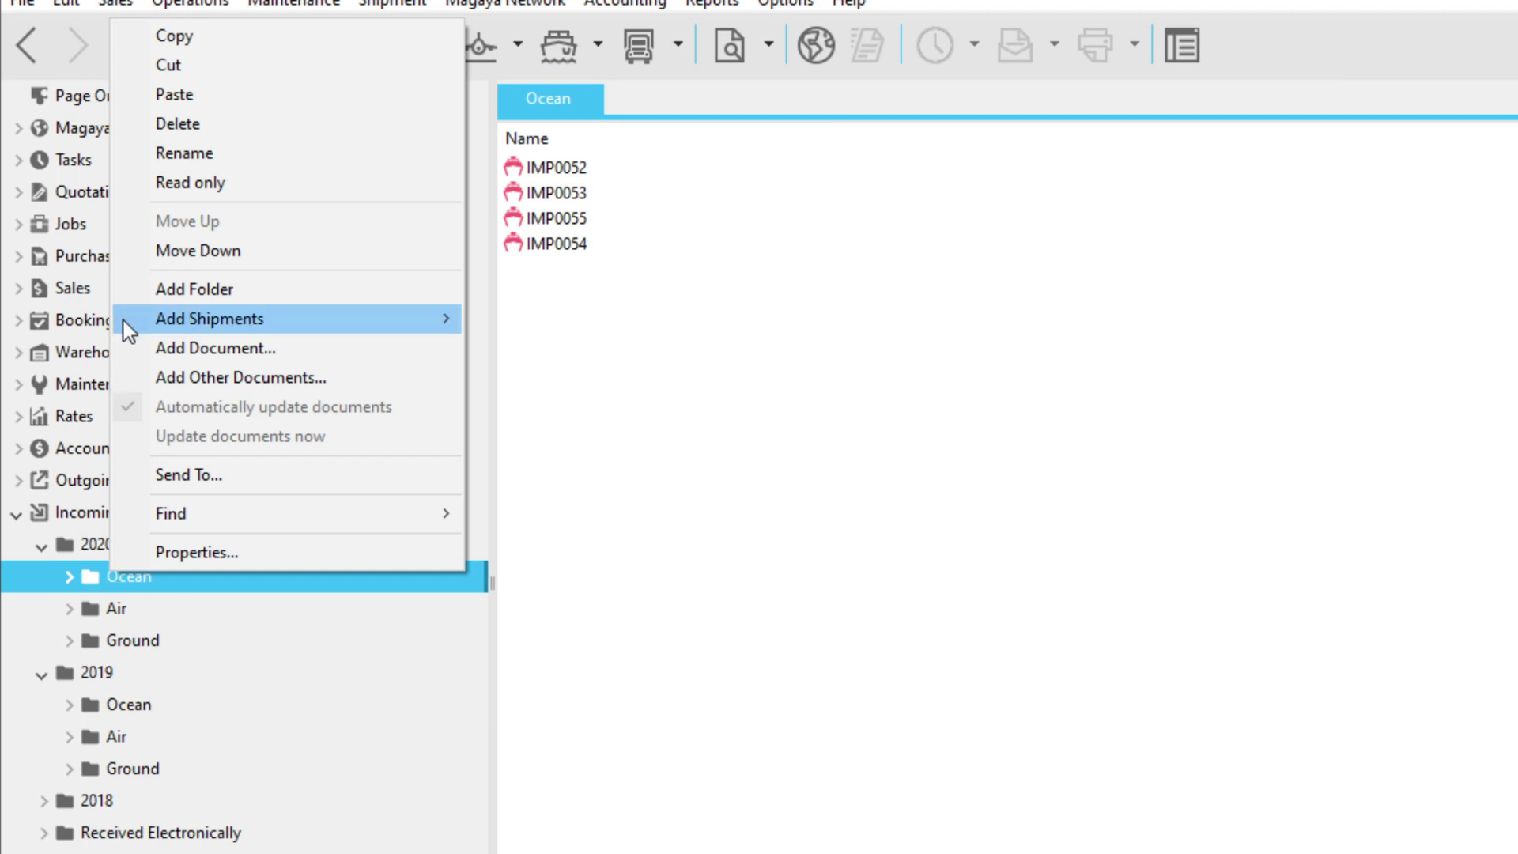
mouse_move(277, 319)
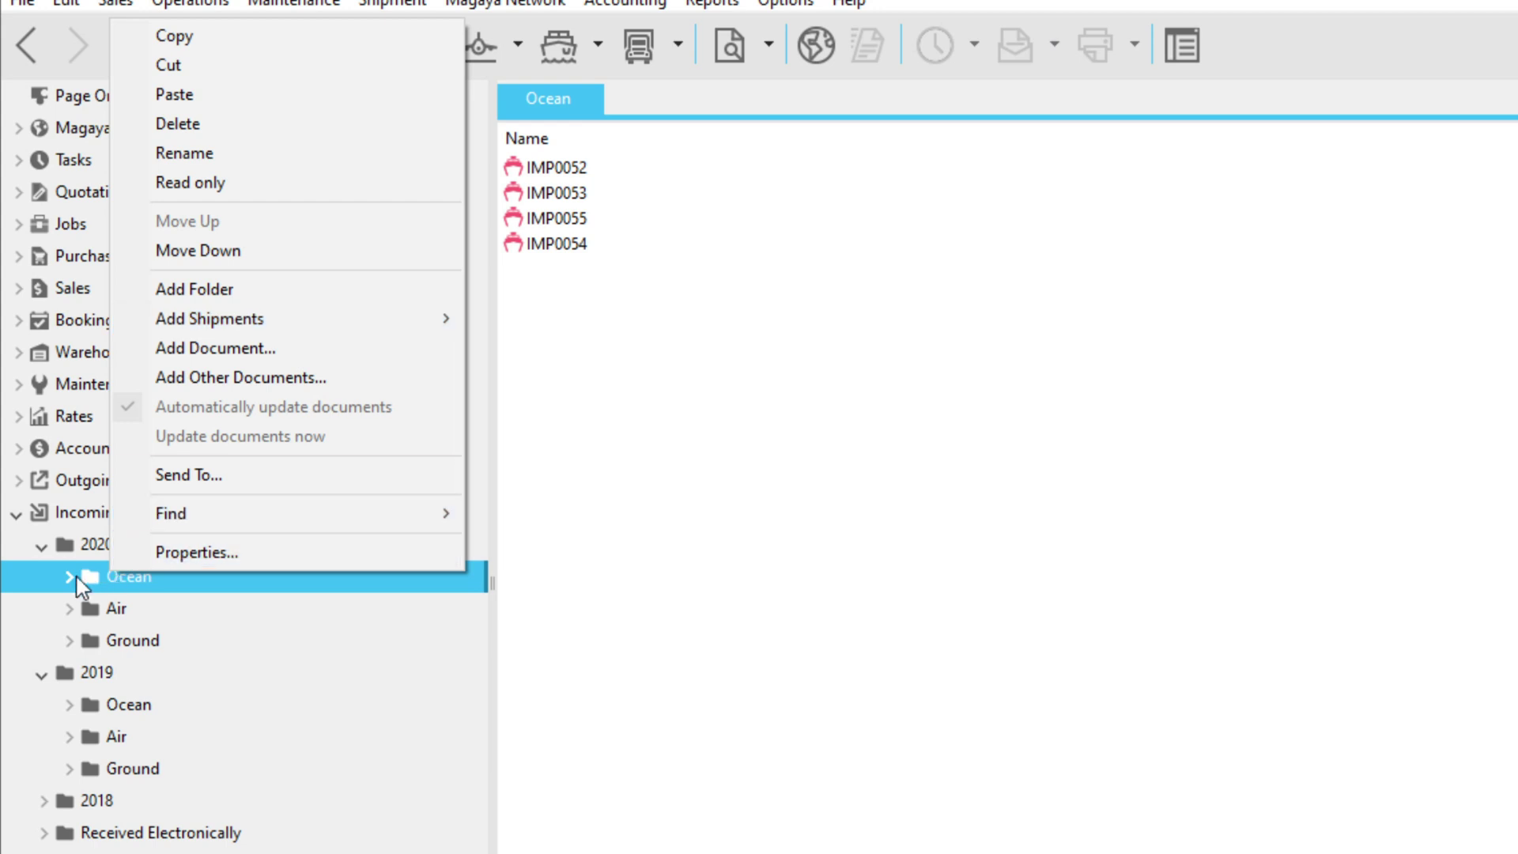
click(69, 577)
Step: Select shipment IMP0053 and move it down within the 2020 Ocean list
click(182, 641)
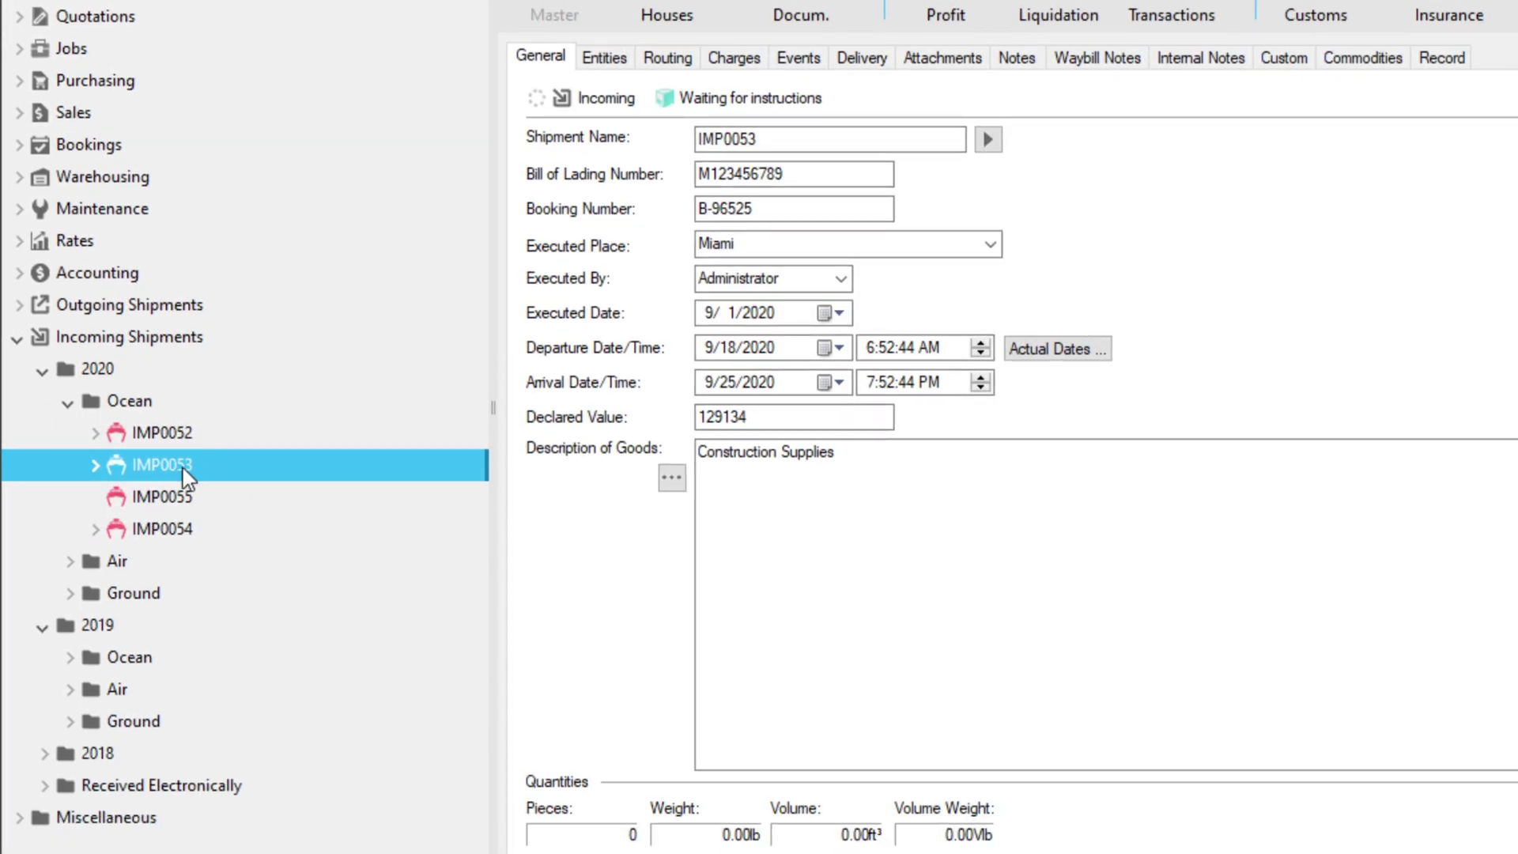
right_click(180, 640)
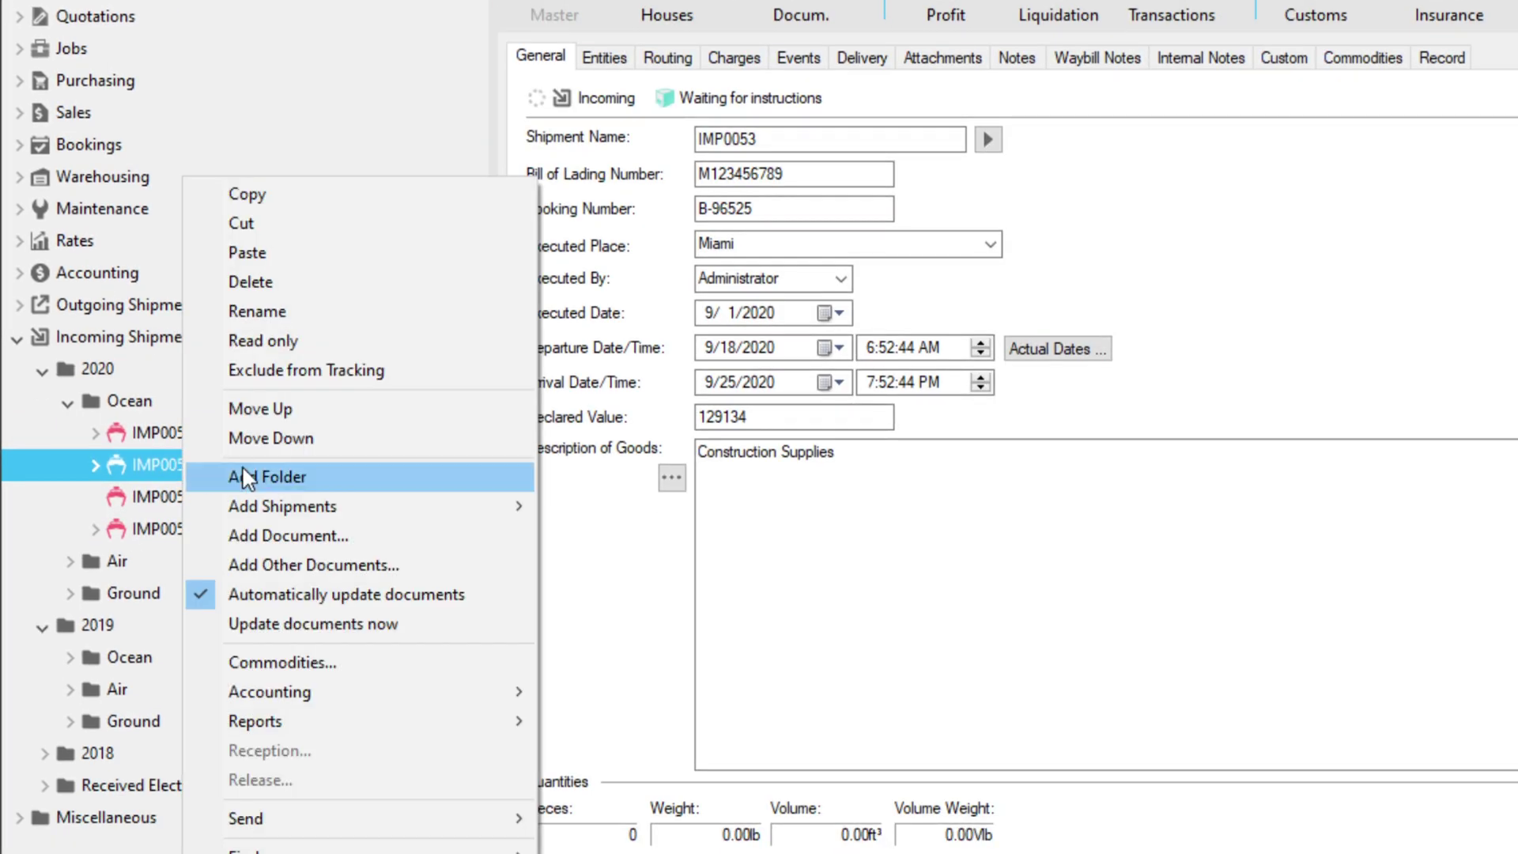
click(379, 440)
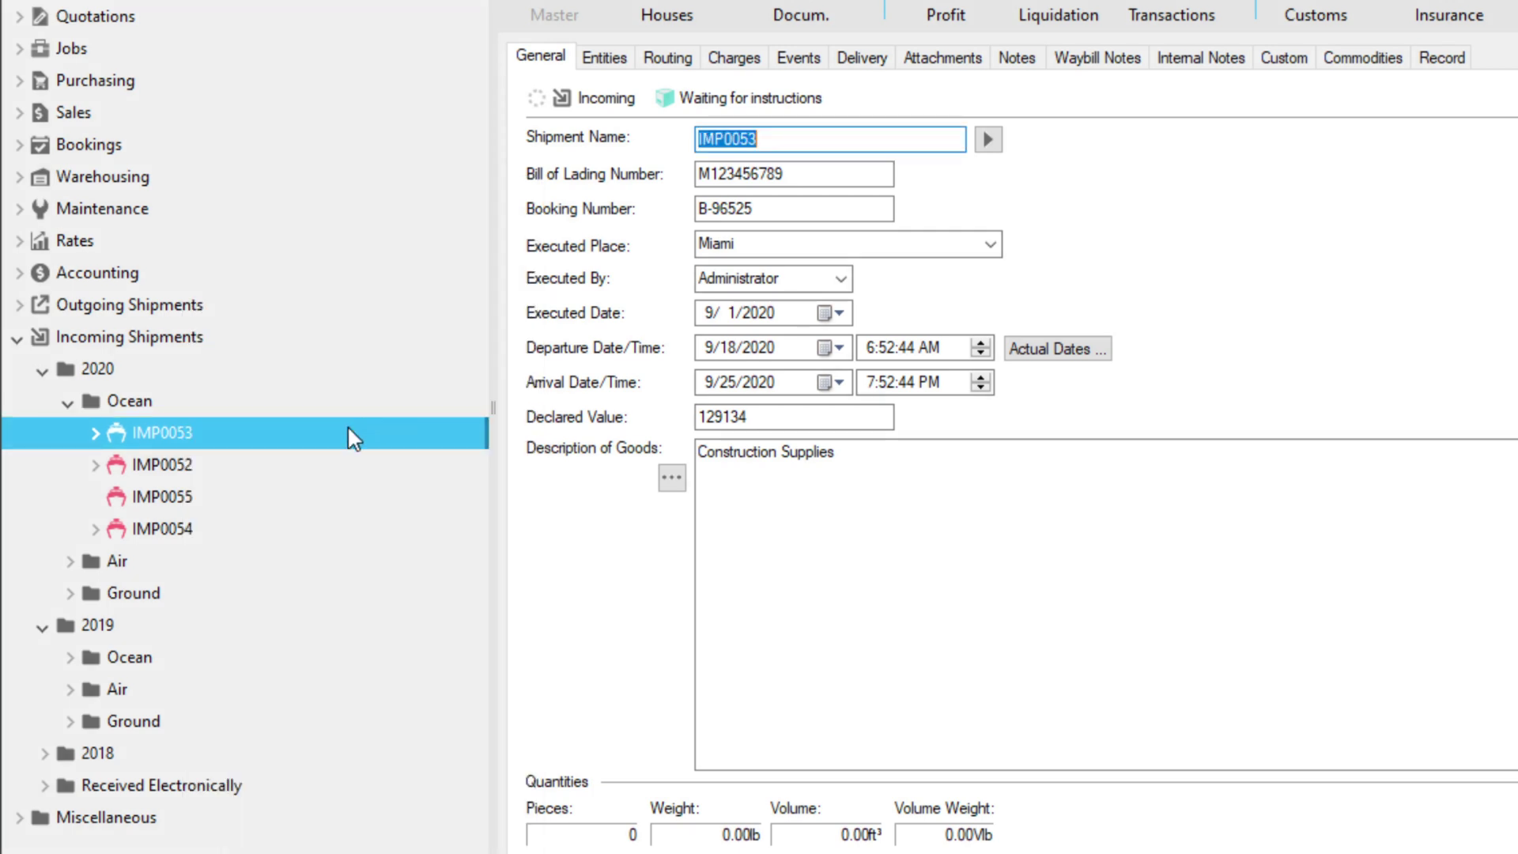
Step: Check master IMP0052's Bill of Lading actions, then return to its general details
right_click(225, 439)
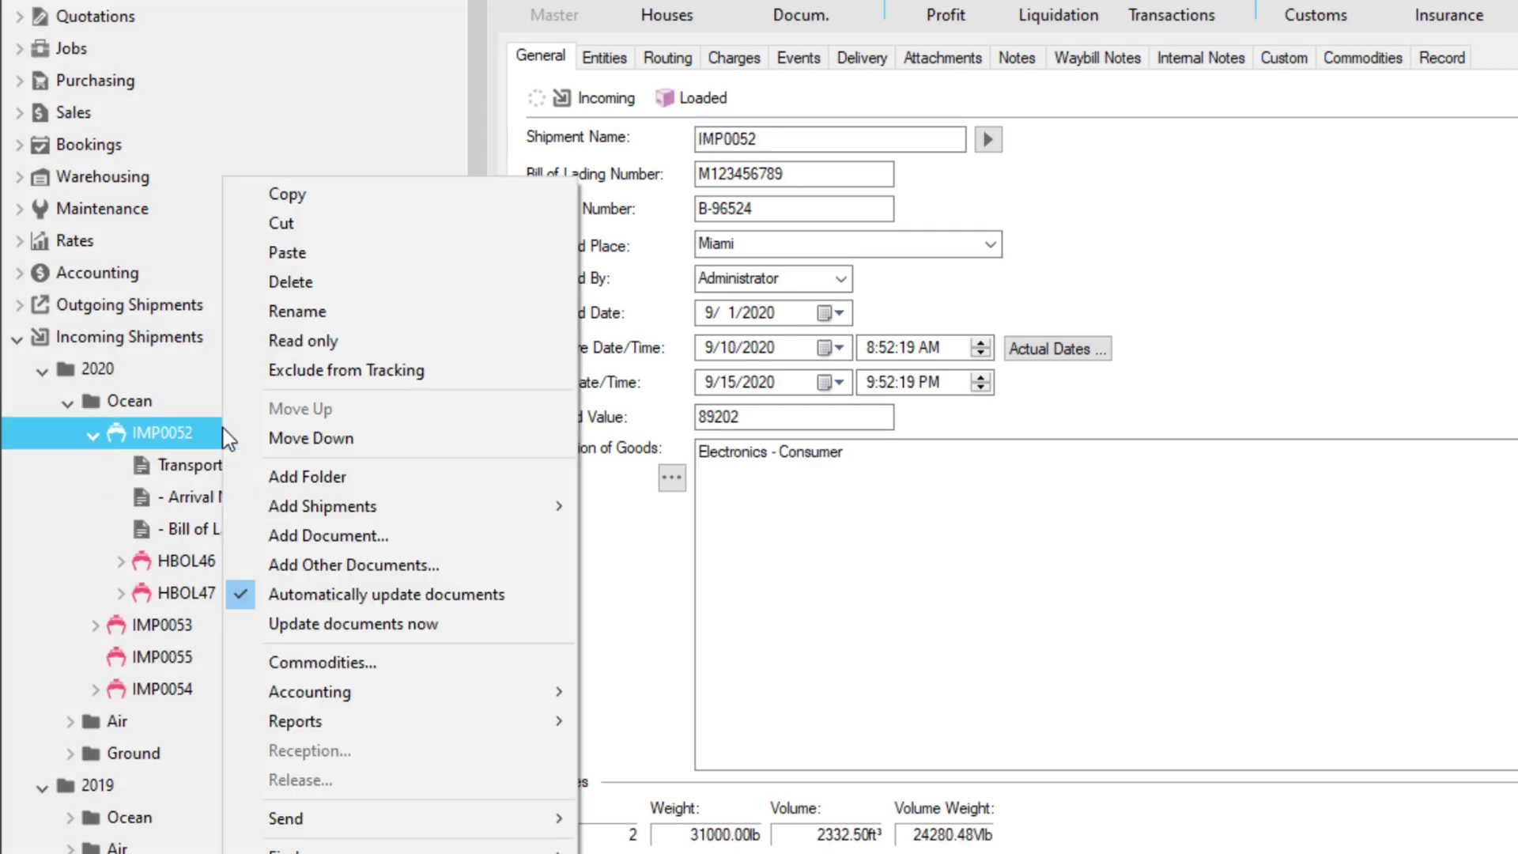
right_click(212, 528)
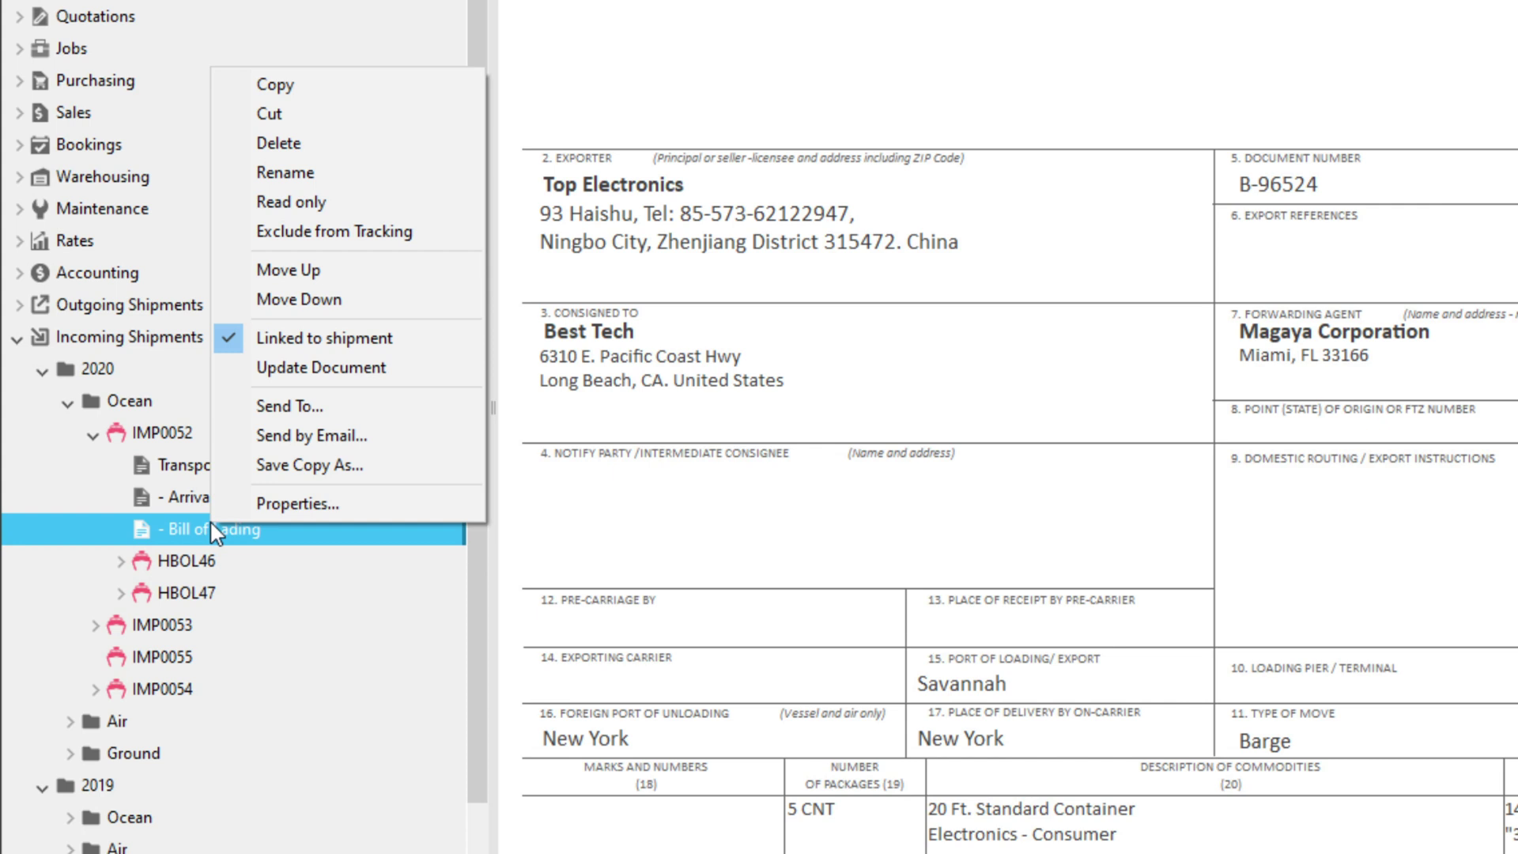
click(162, 435)
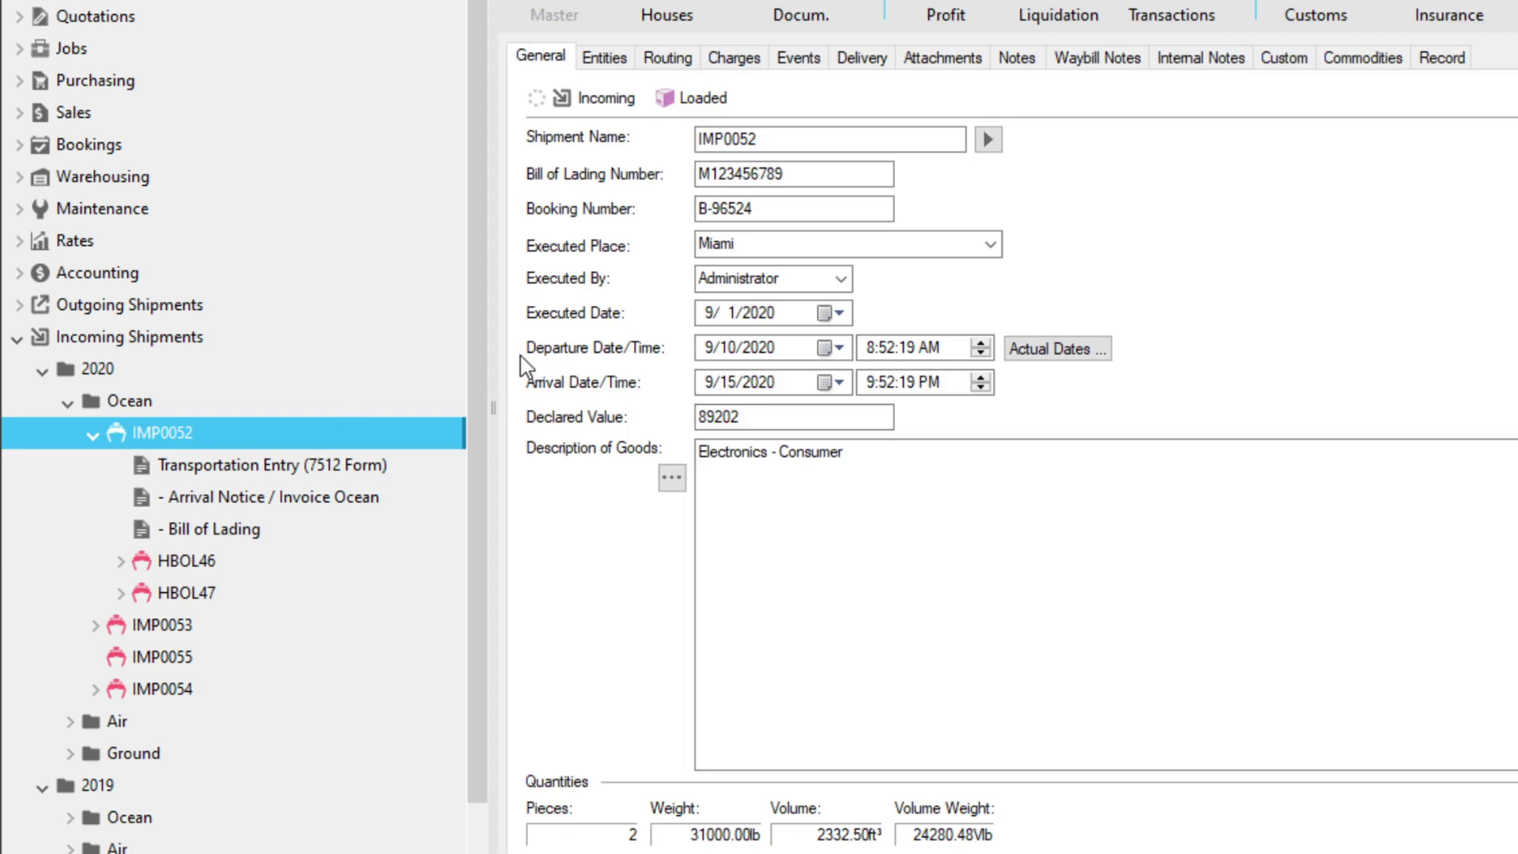
click(813, 173)
Step: Attach Shipping Instructions (v1) to shipment IMP0052's documents
click(208, 529)
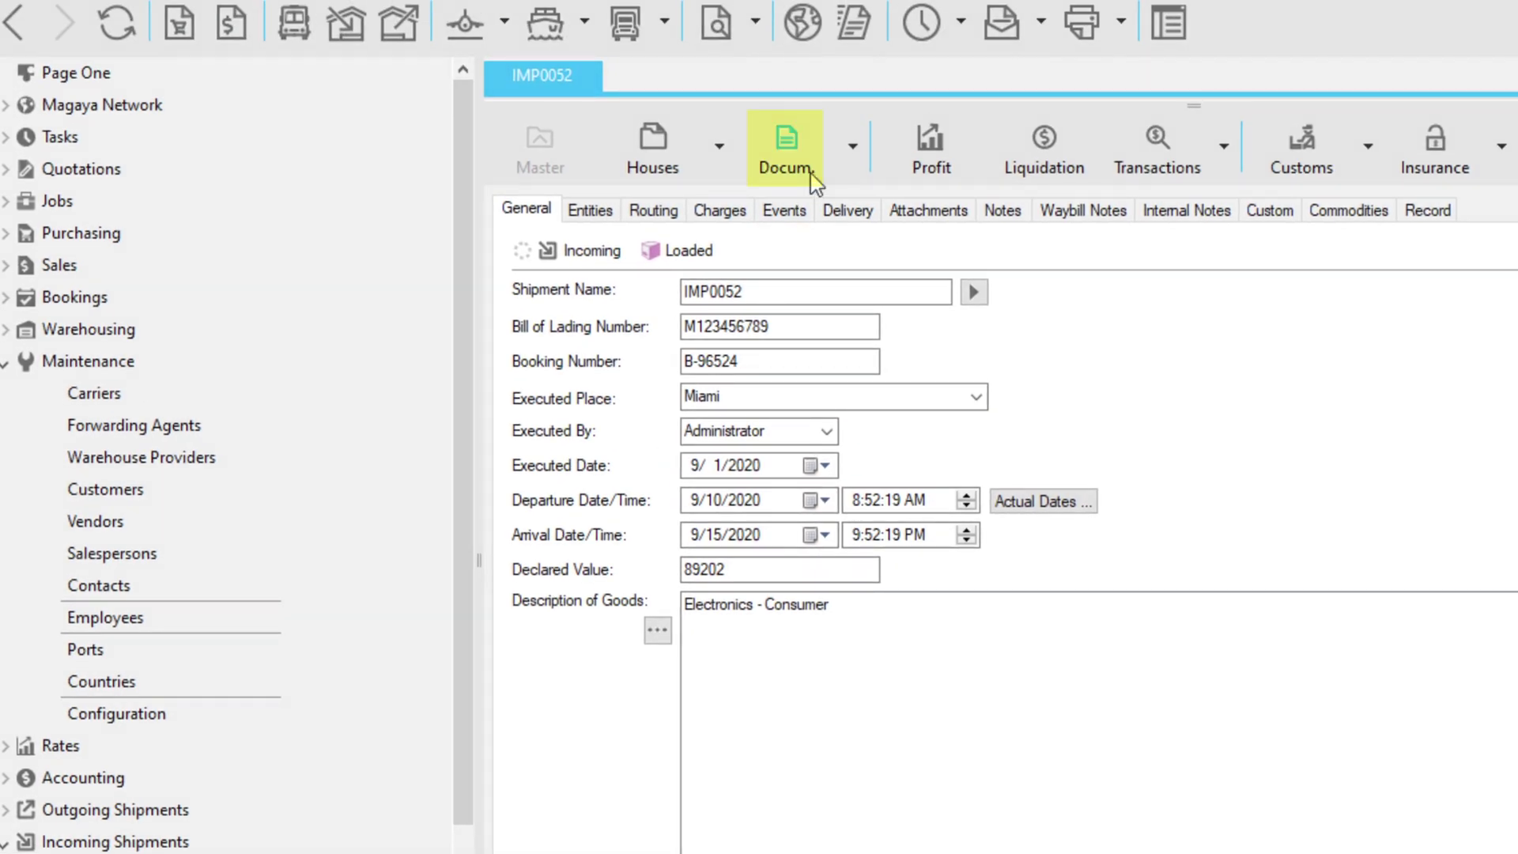
click(815, 180)
drag(1112, 461, 1104, 286)
click(756, 348)
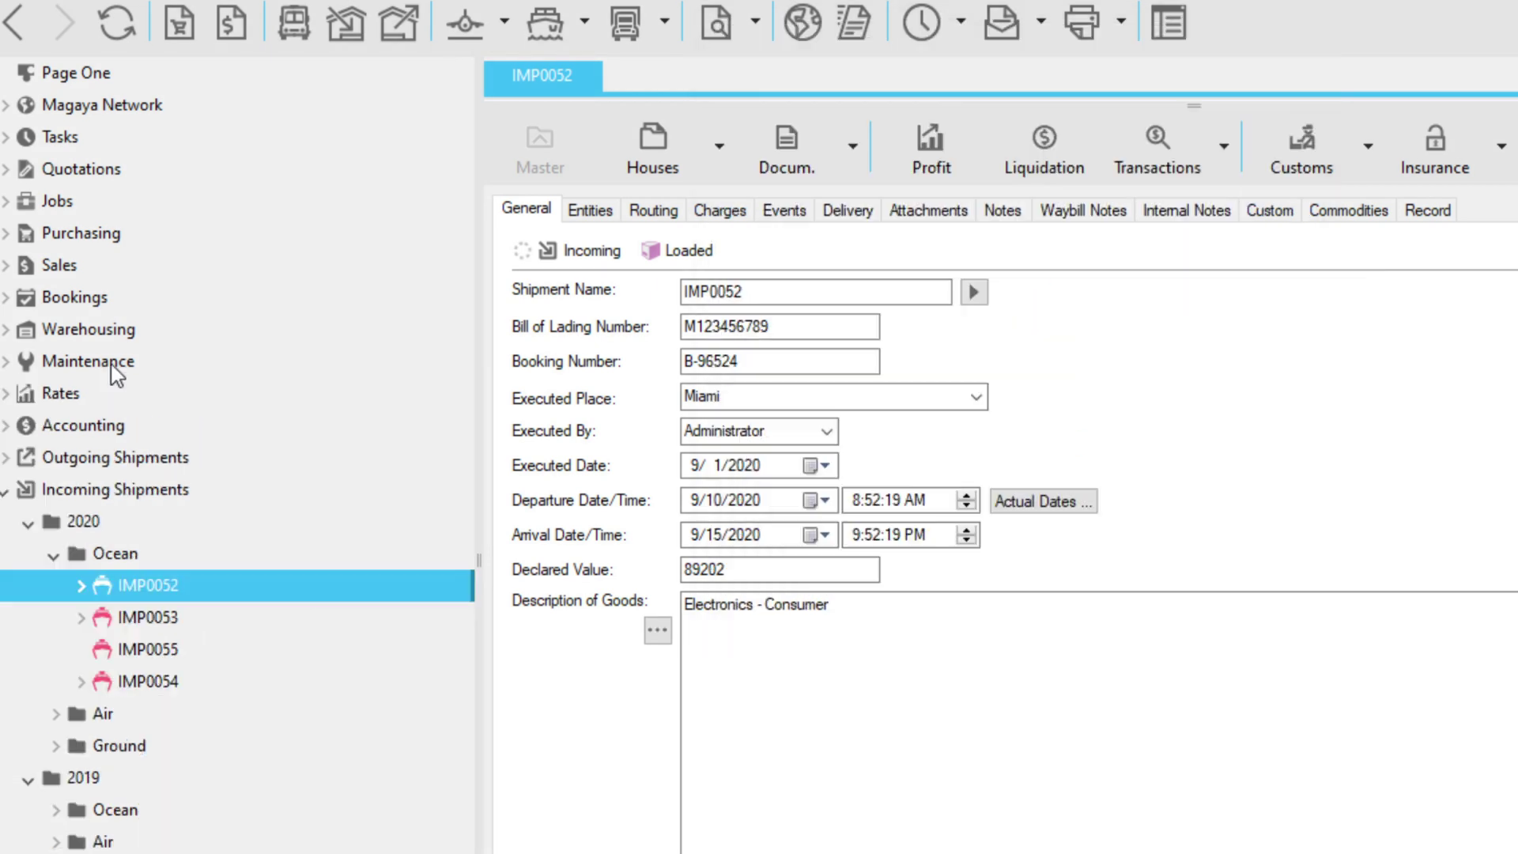
Step: Add an Air Way Bill shipment document: direction Both, Master, Air, generated automatically
click(120, 366)
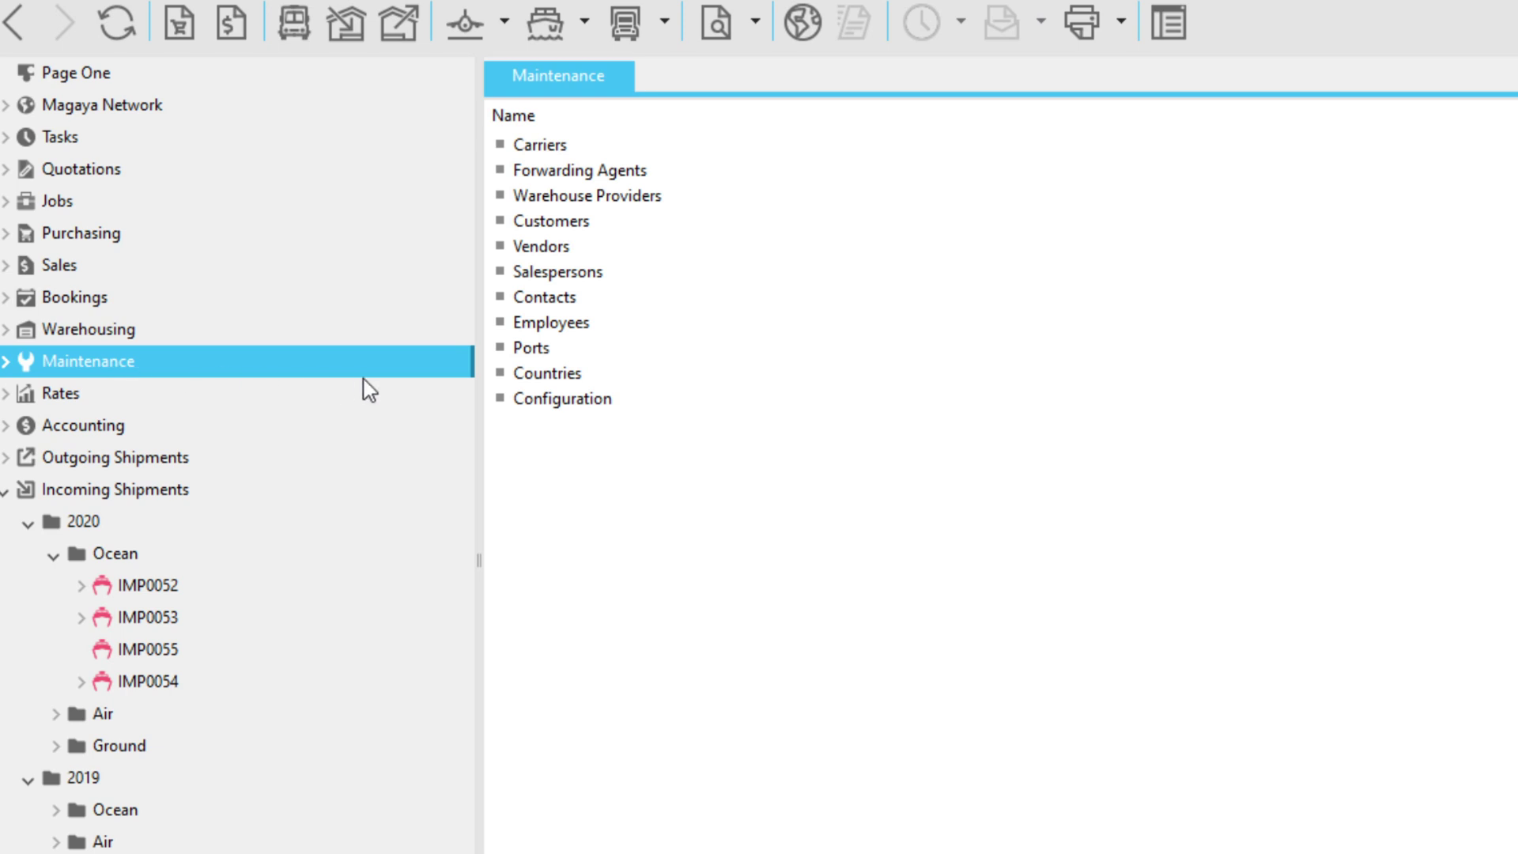
click(514, 401)
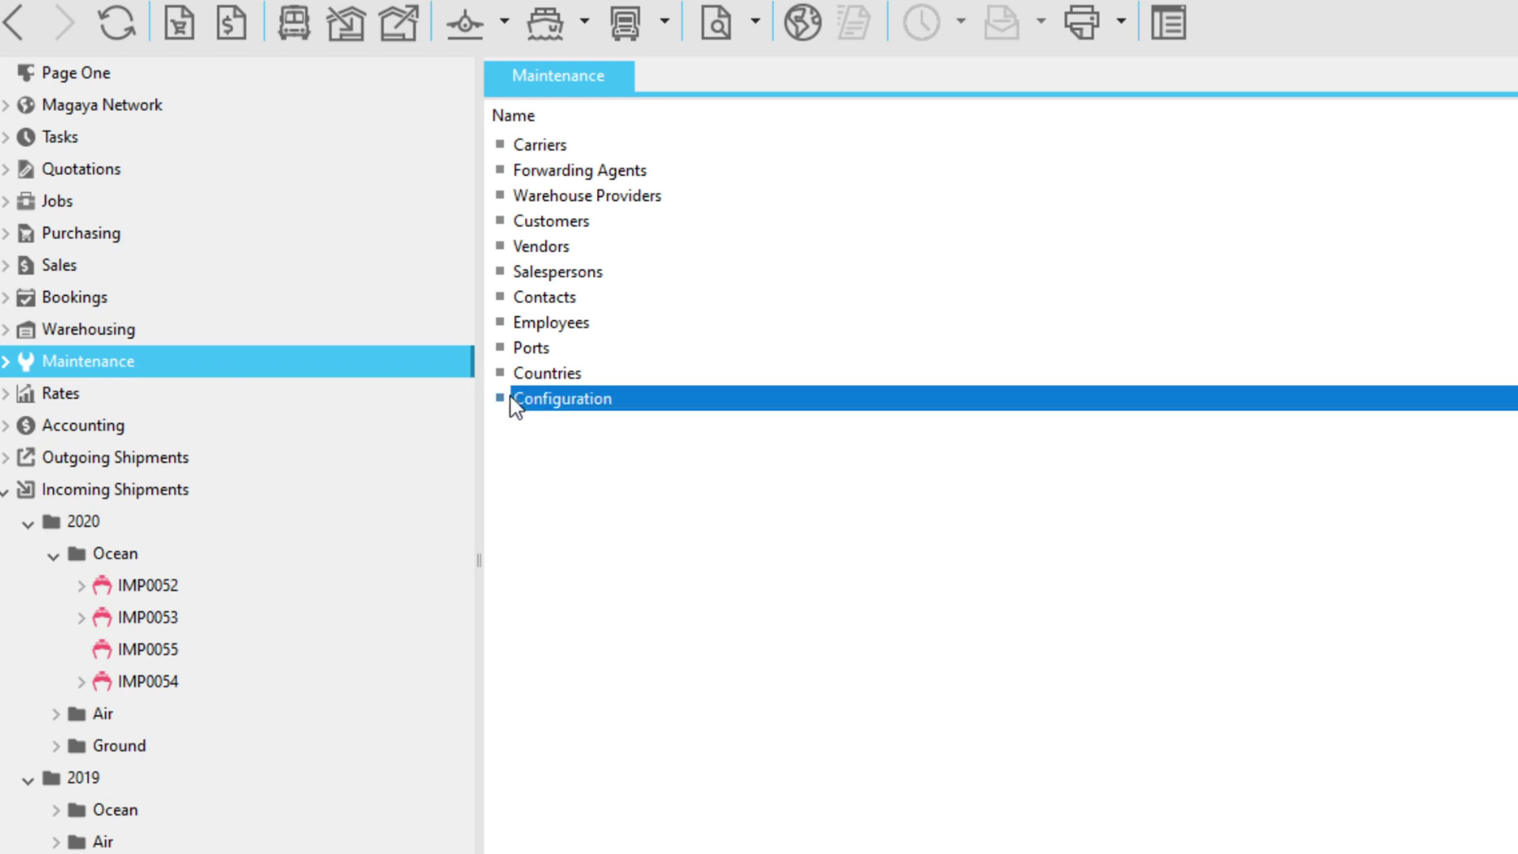
double_click(512, 400)
click(607, 396)
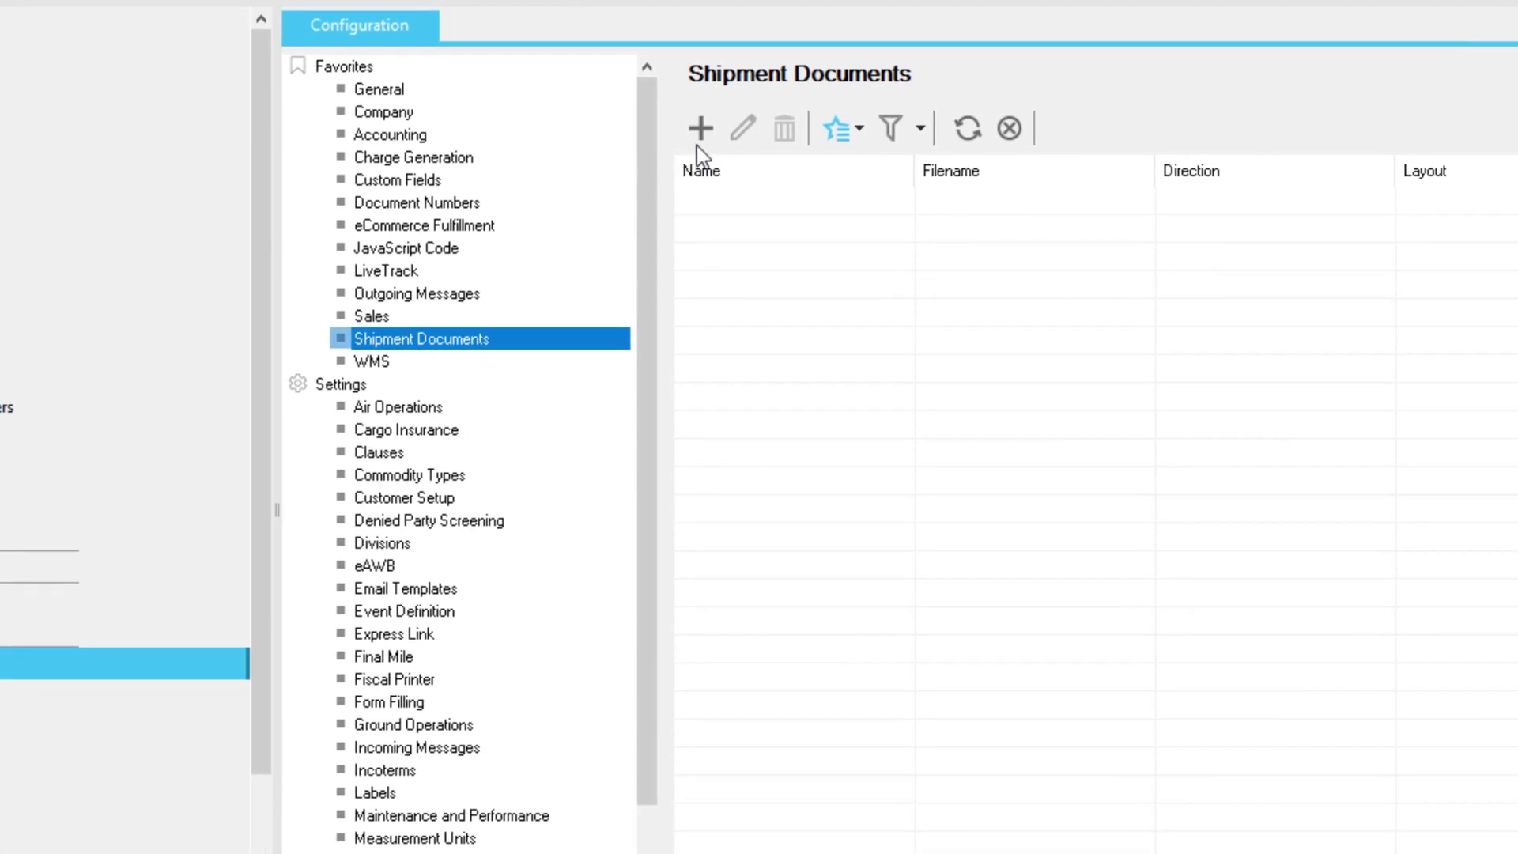
click(902, 180)
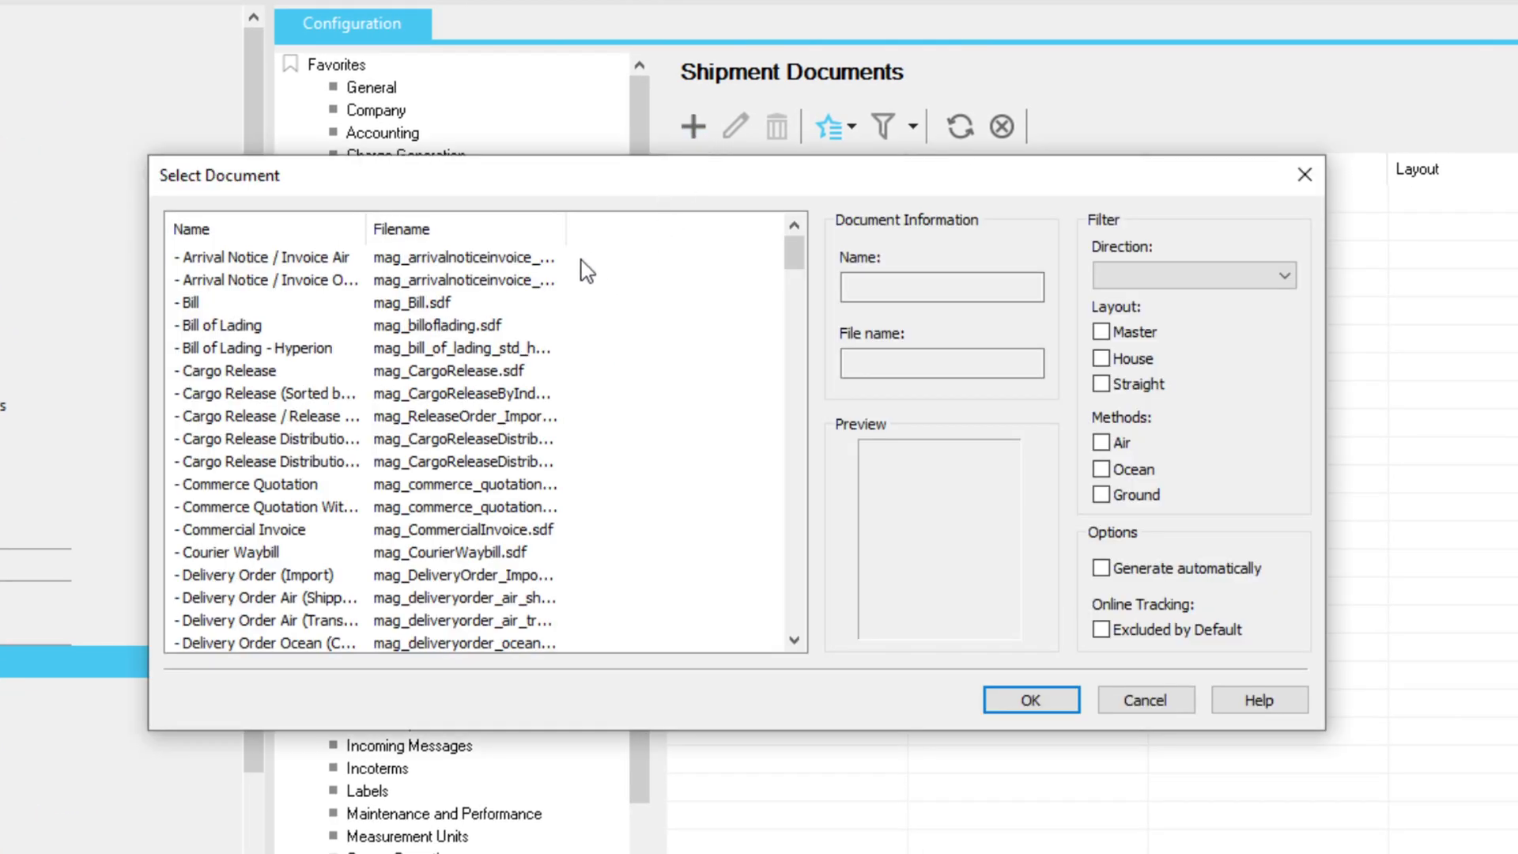
click(542, 258)
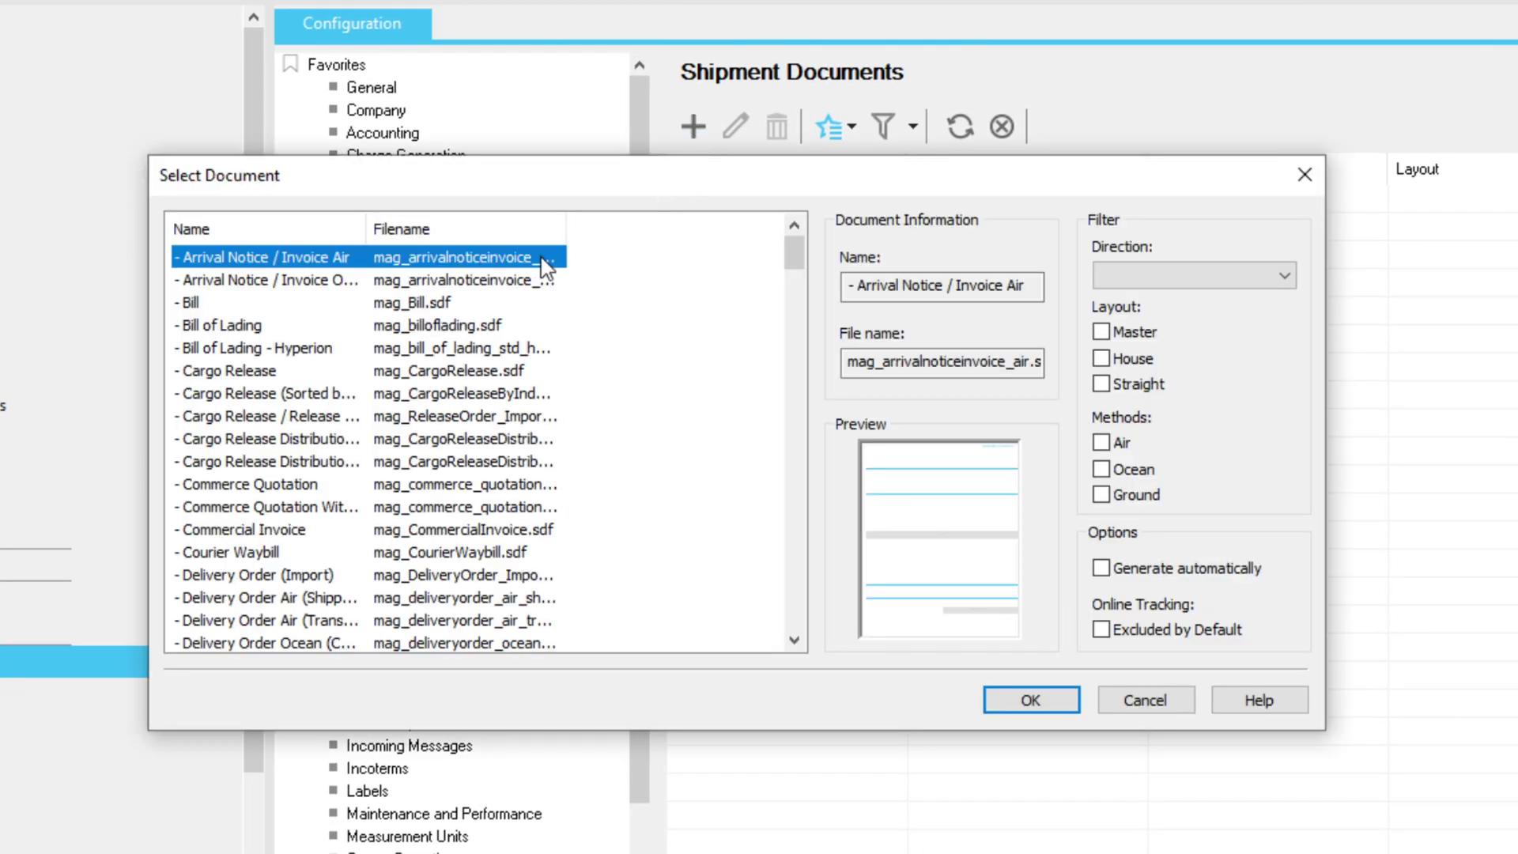
click(1280, 277)
click(1239, 334)
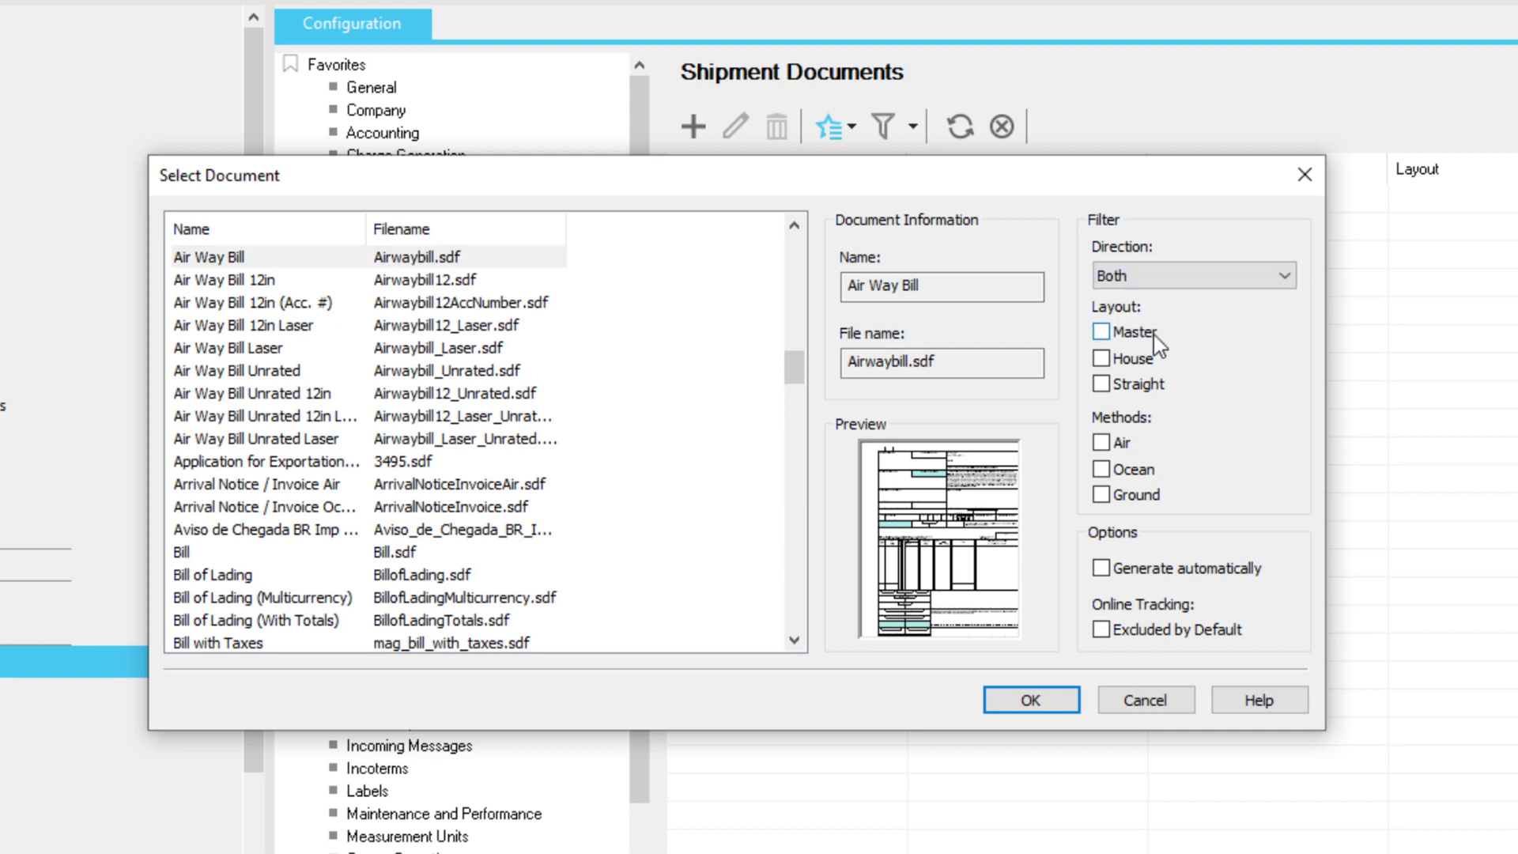
click(1102, 333)
click(1101, 443)
click(1103, 569)
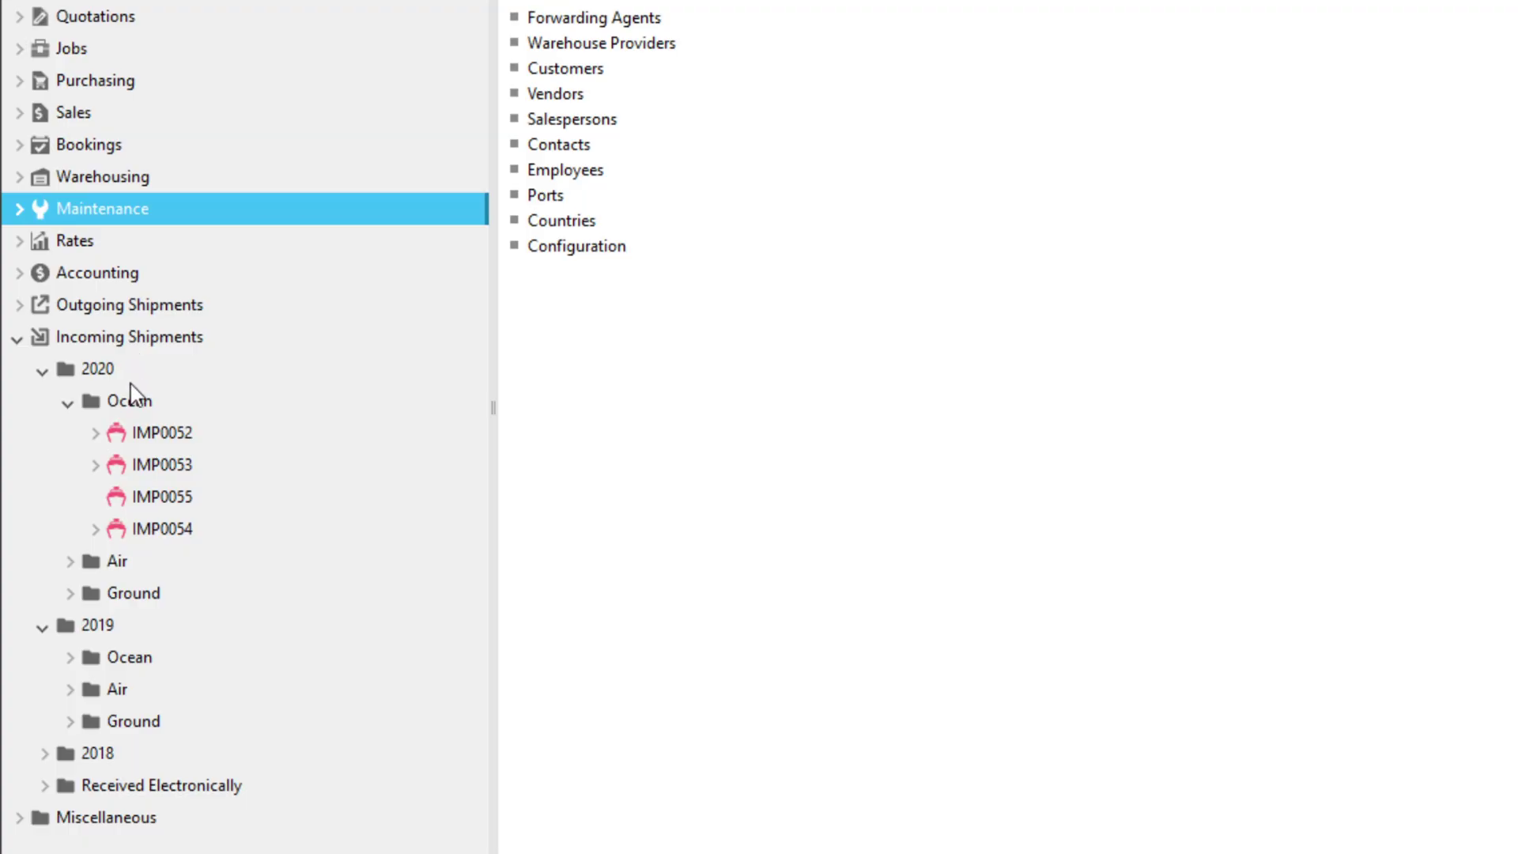
Step: Expand IMP0052 and house HBOL46, view houses HBOL46 and HBOL47, then return to master IMP0052
click(96, 435)
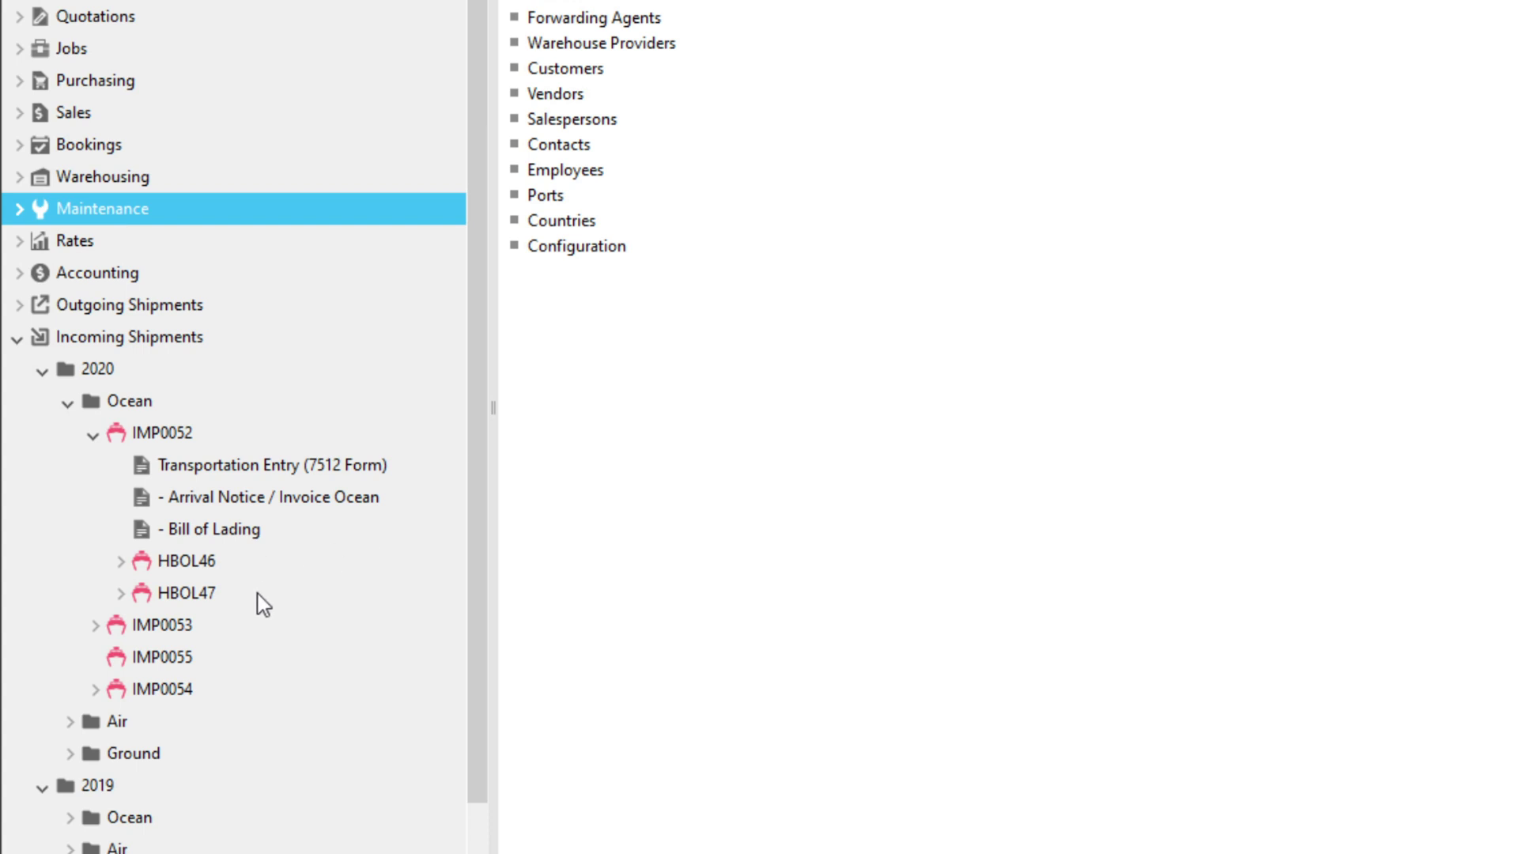
click(121, 561)
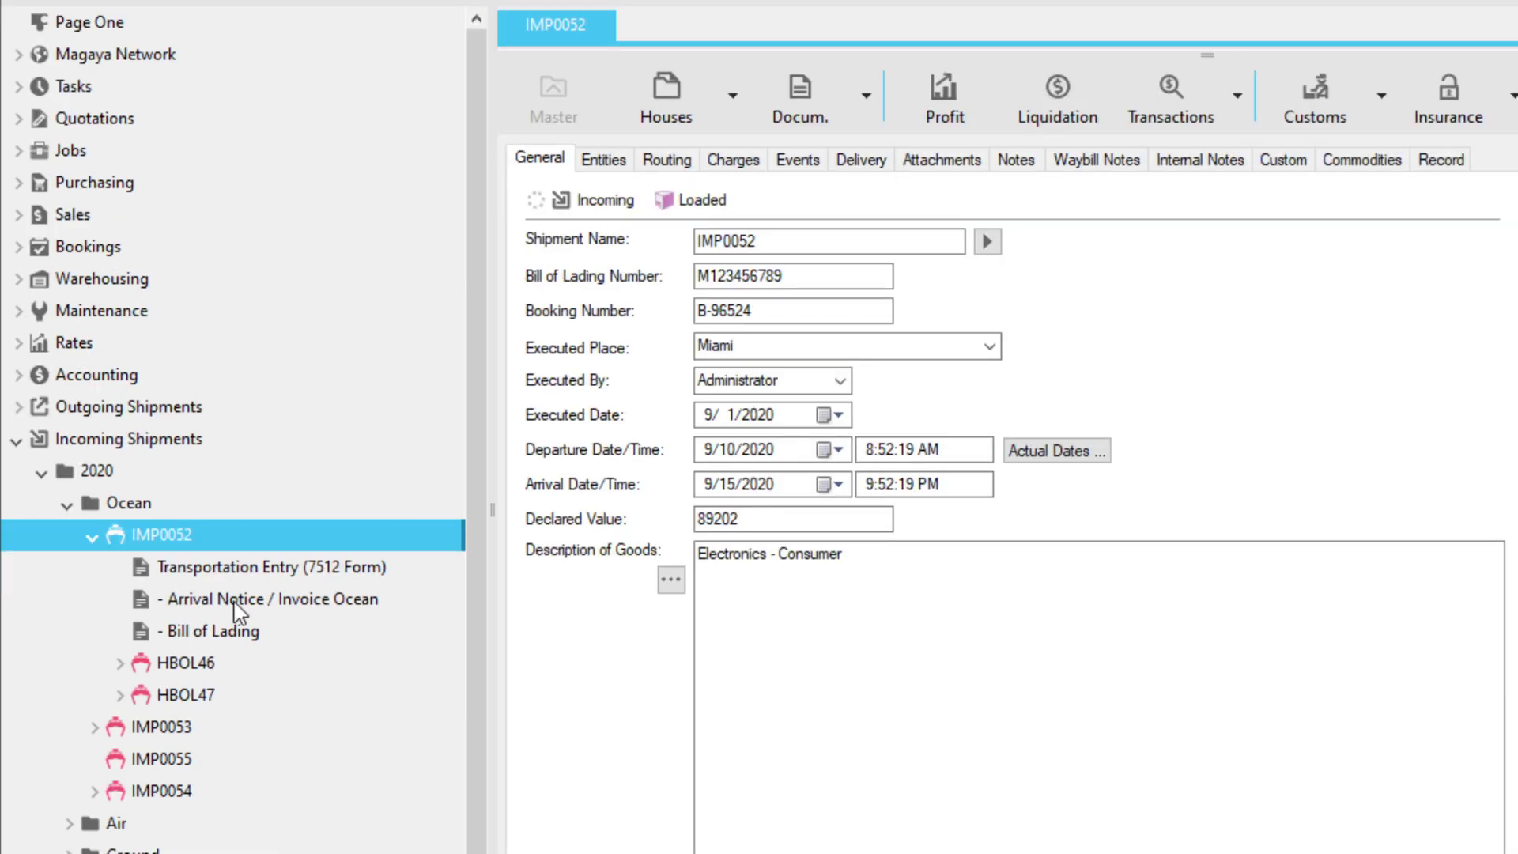
click(202, 664)
click(188, 695)
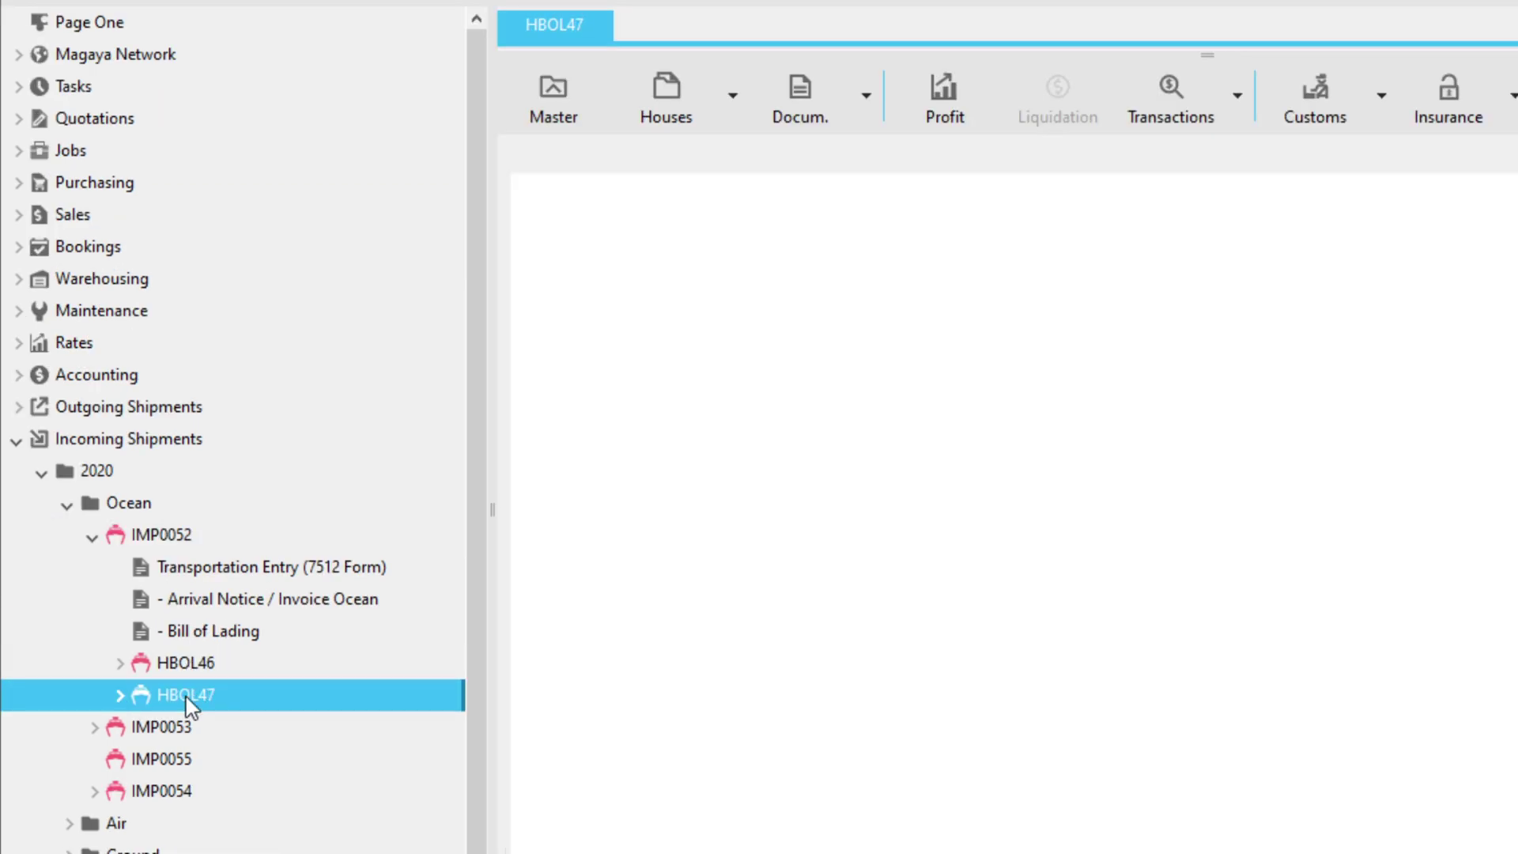
click(225, 665)
click(553, 99)
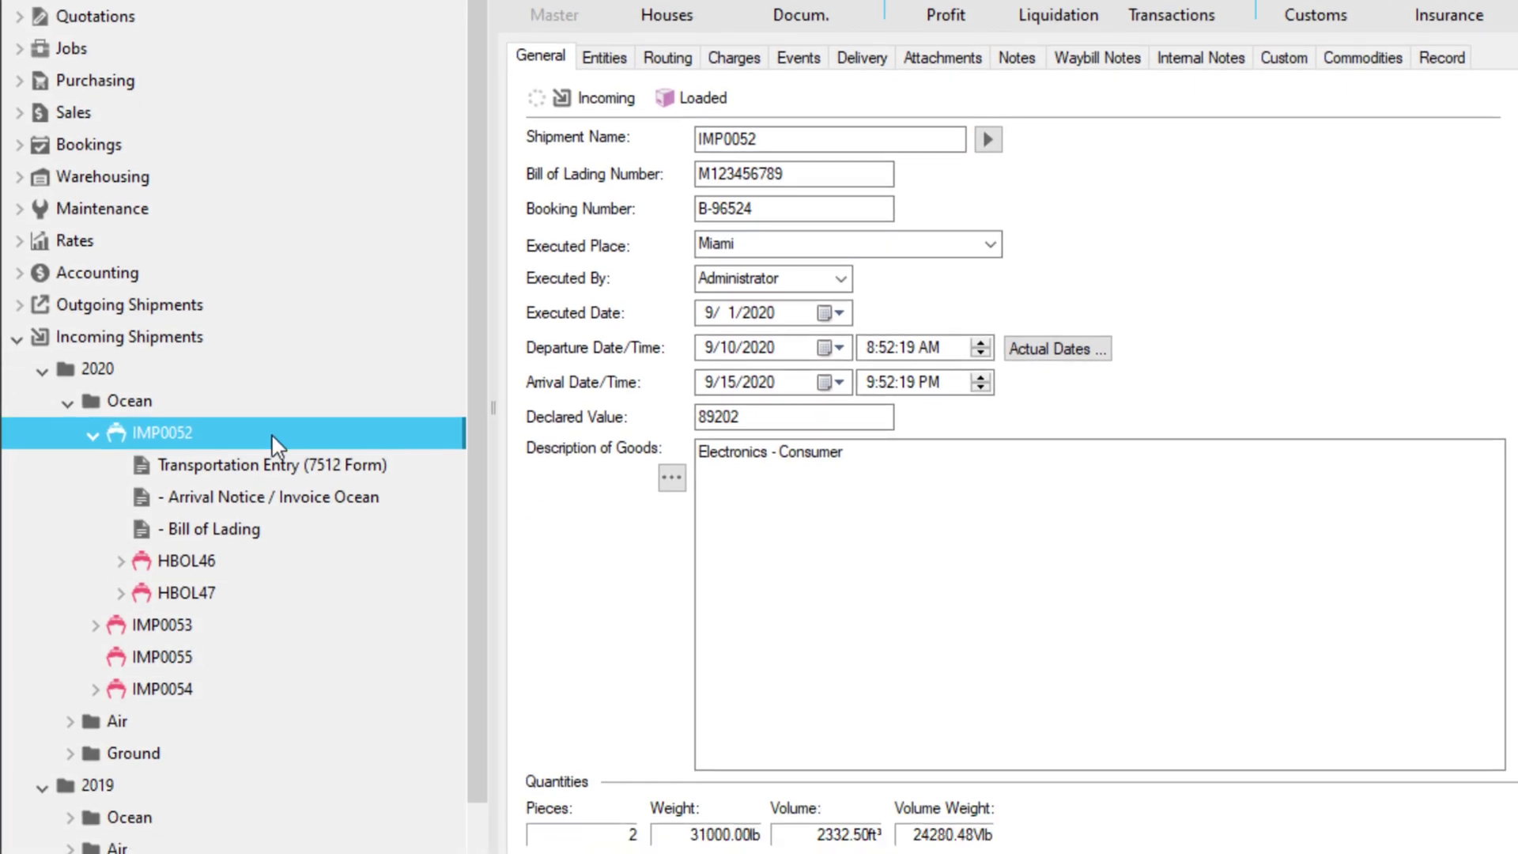
Step: Add ocean house HBOL48 under master IMP0052 and show the Houses creation options
right_click(272, 537)
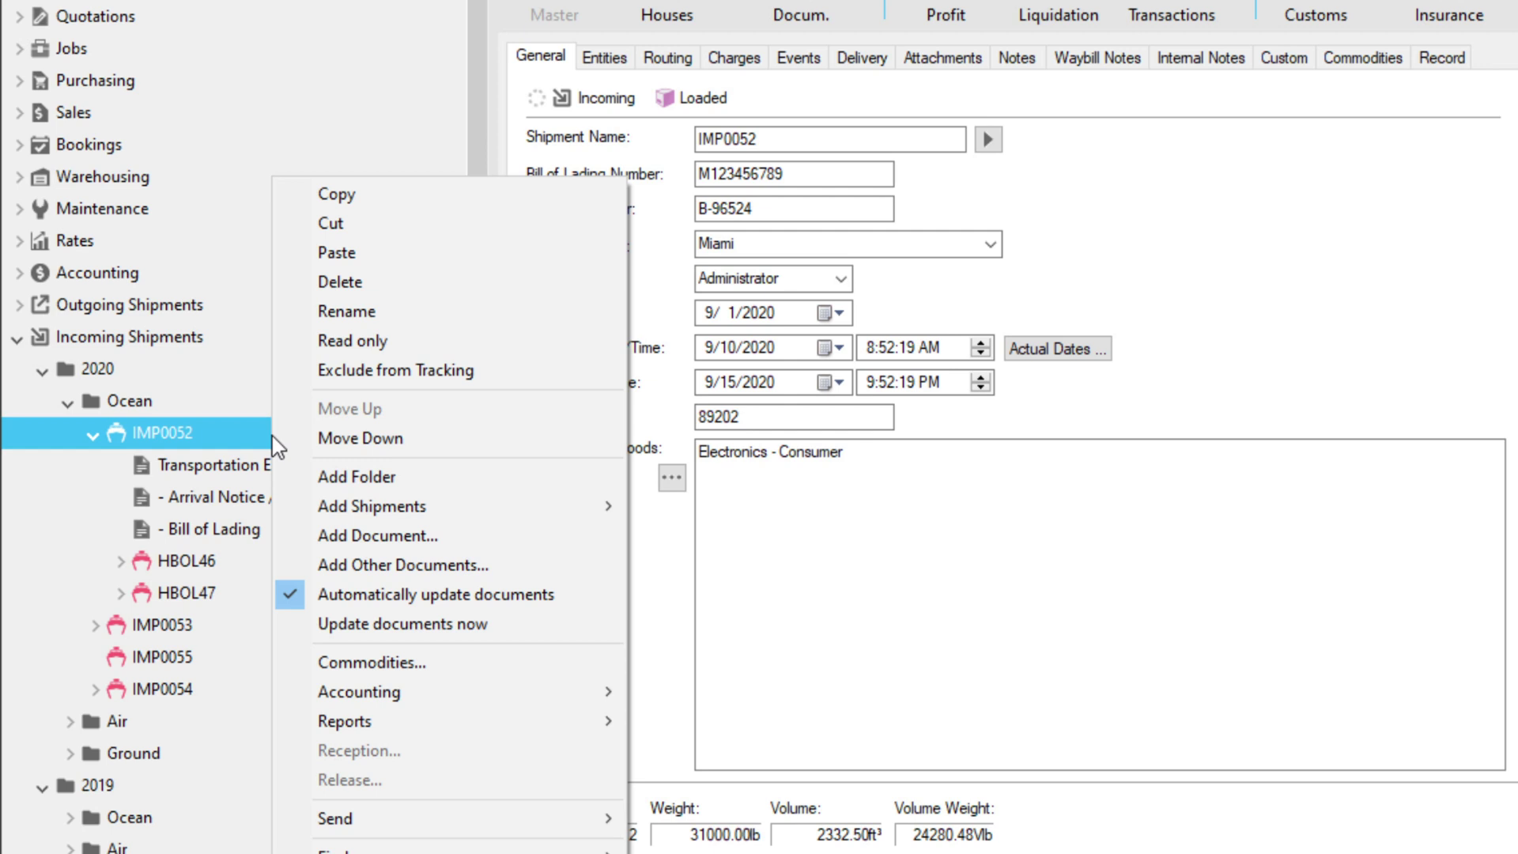
mouse_move(471, 504)
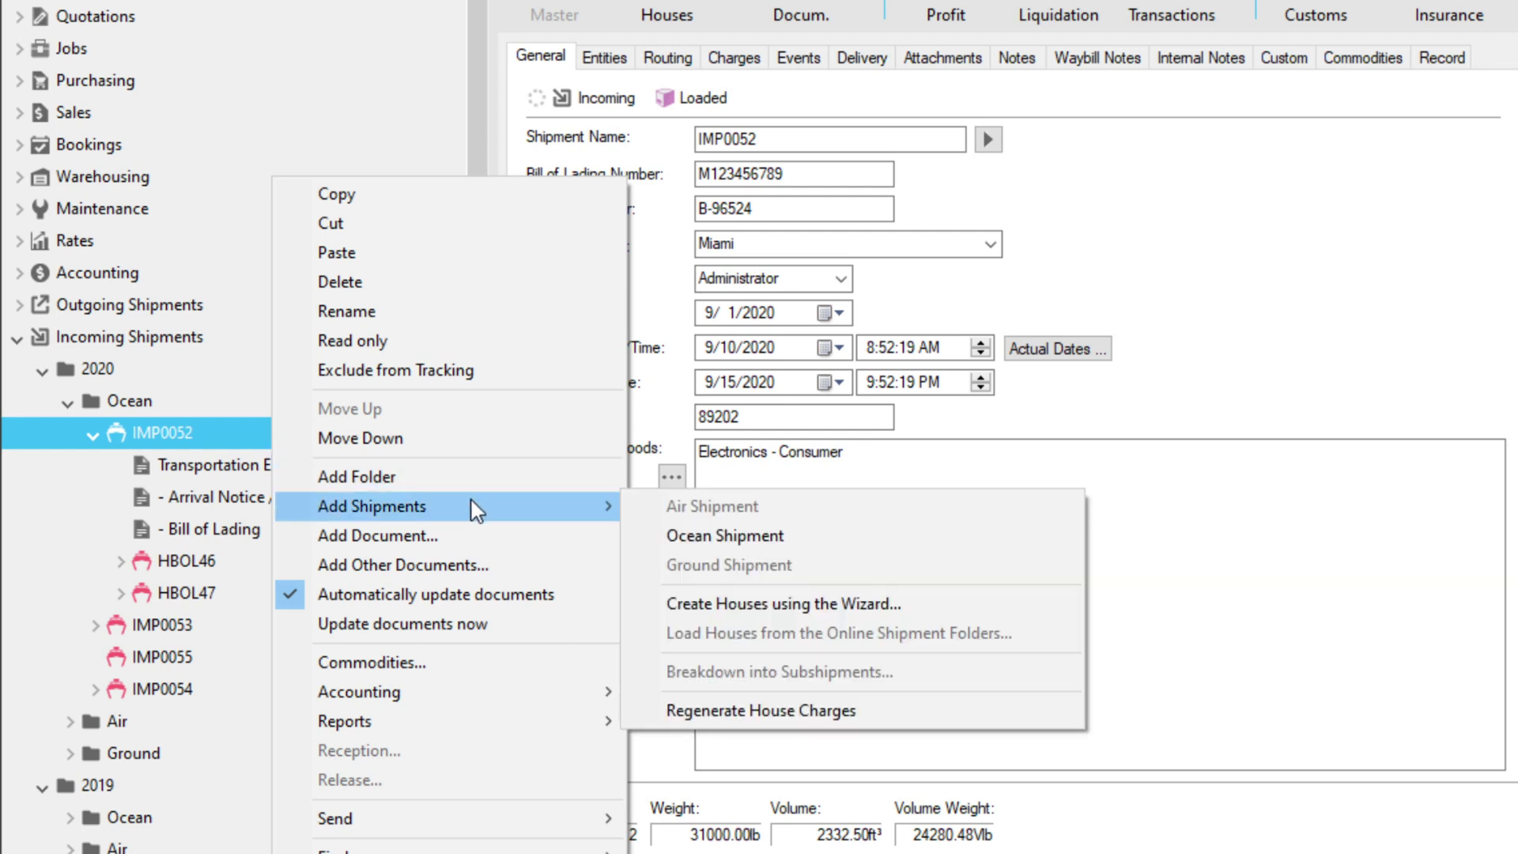
click(662, 535)
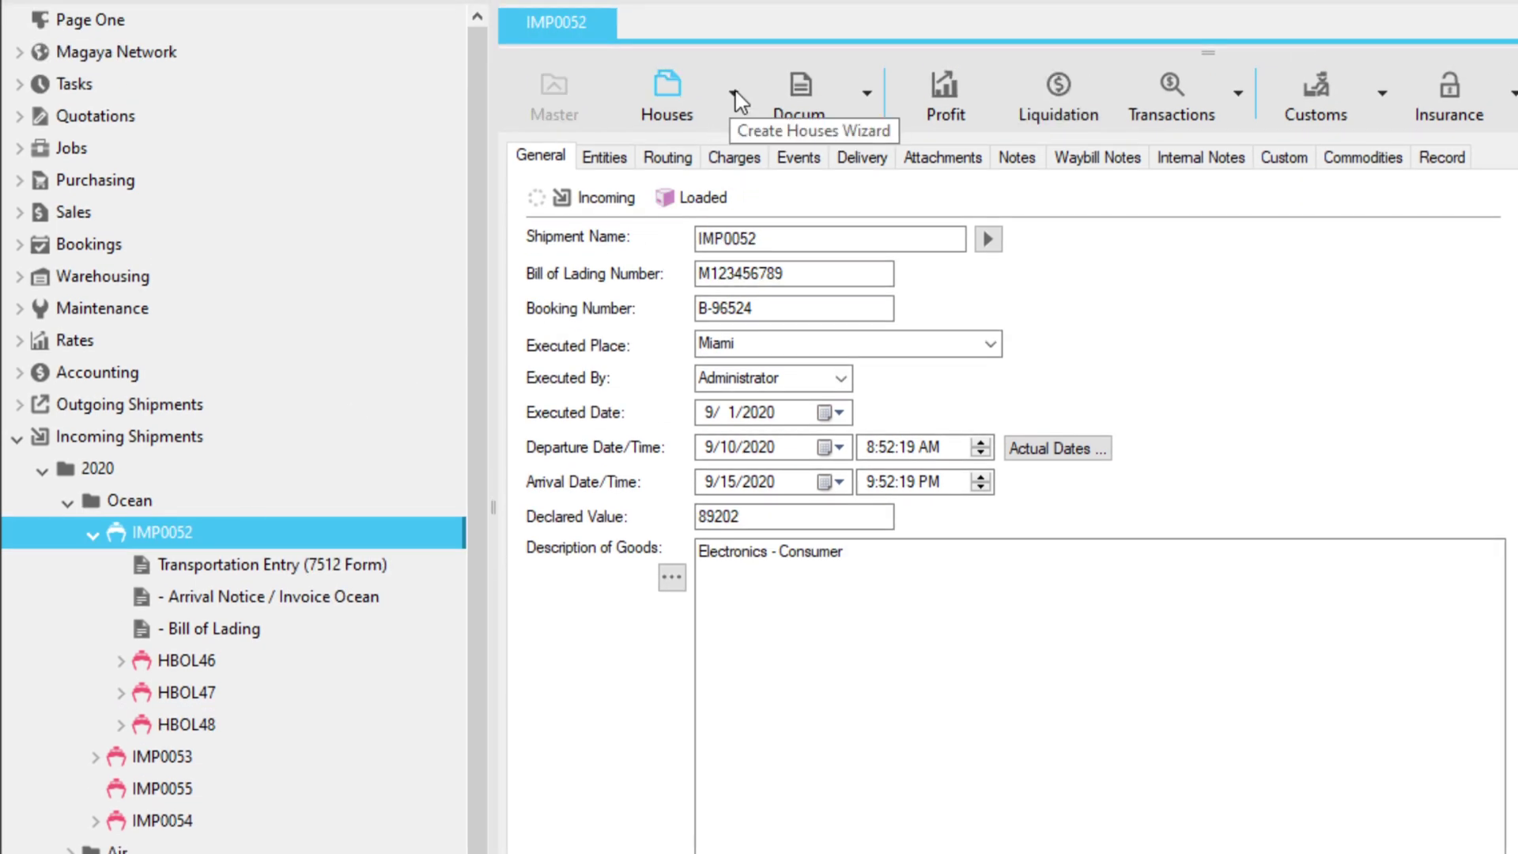
click(734, 94)
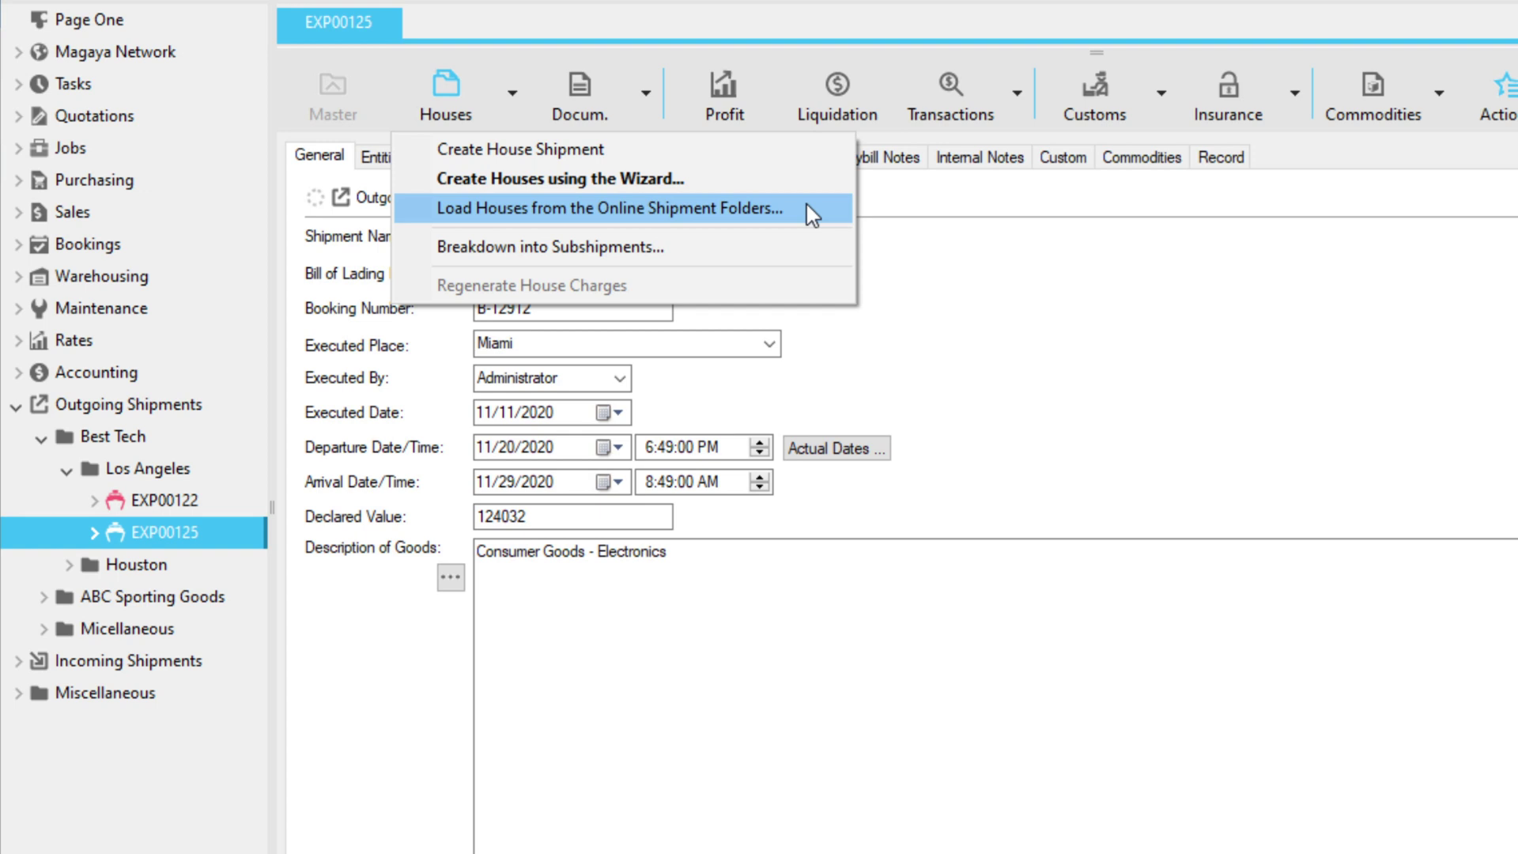
Step: Load online houses HBOL53, HBOL54 and HBOL55, expanding Micellaneous > Received Electronically and Magaya Network
click(812, 208)
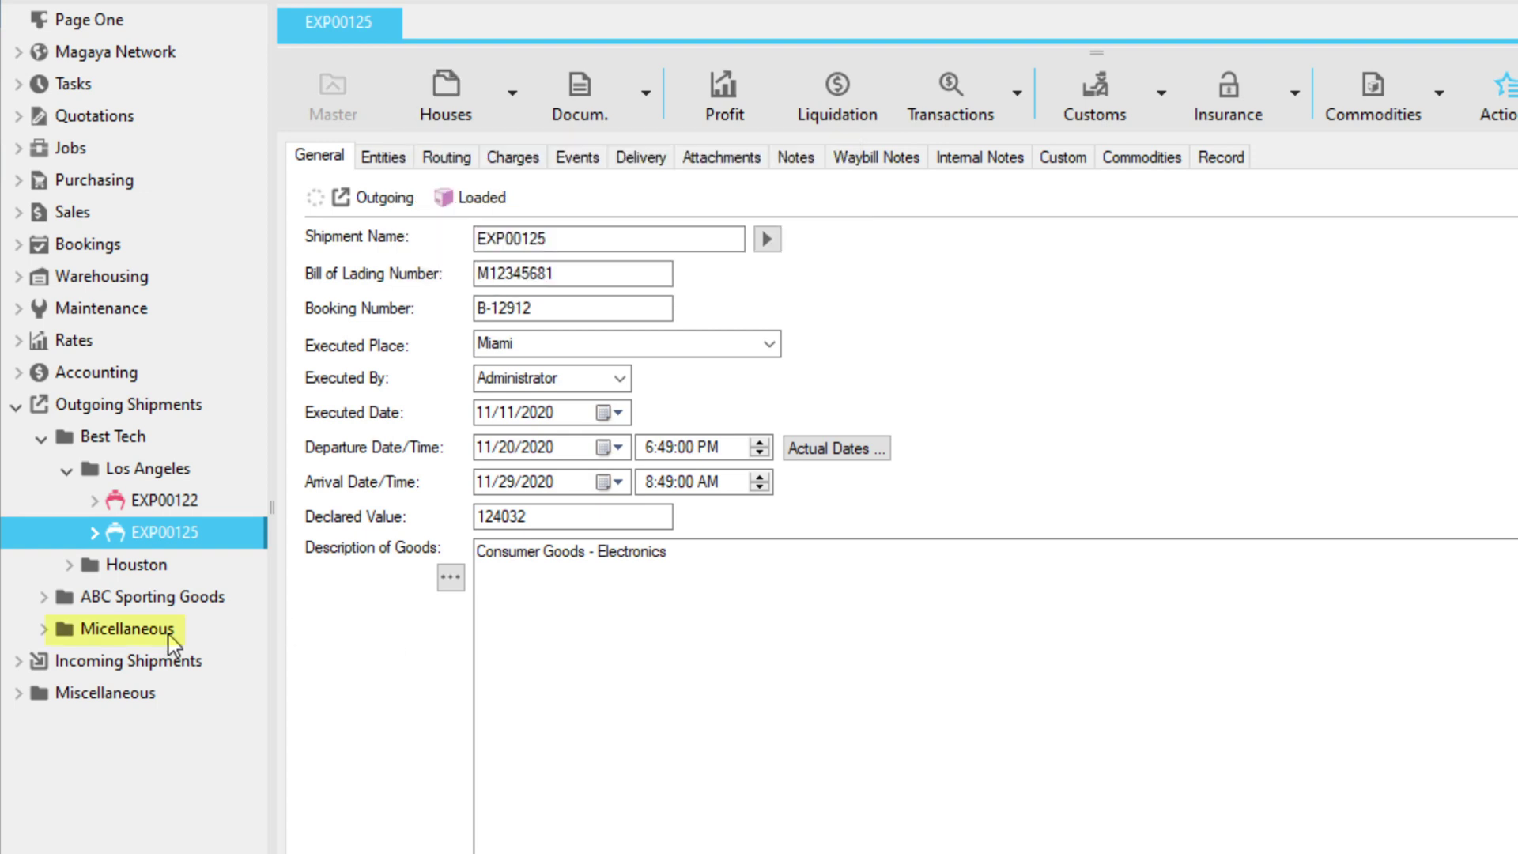
double_click(74, 633)
click(68, 662)
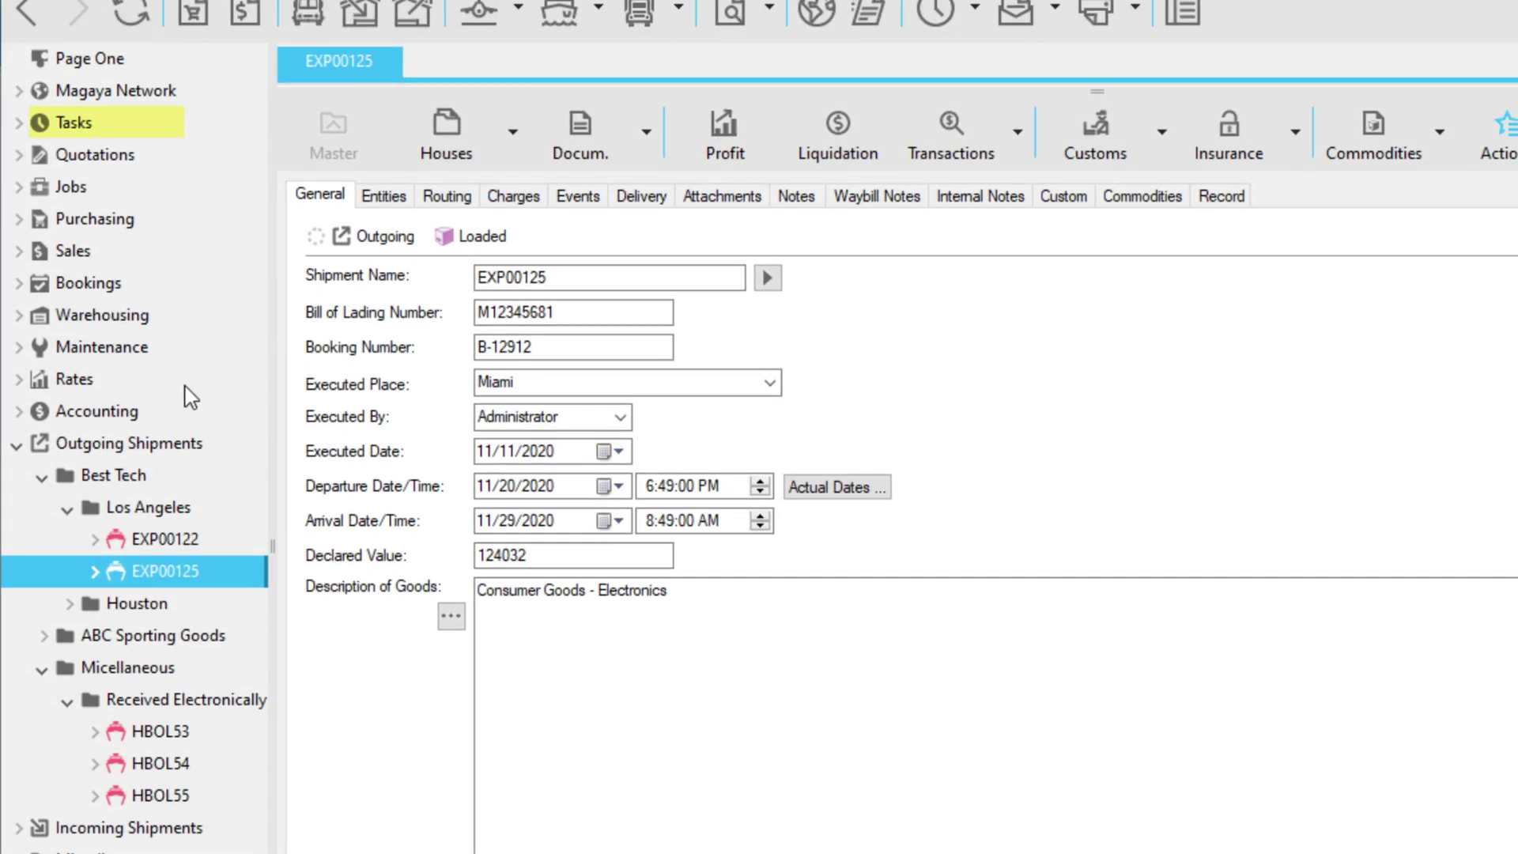
click(19, 121)
Step: Open Magaya Network's Messages Inbox showing HBOL53, HBOL54 and HBOL55 successfully received
click(41, 185)
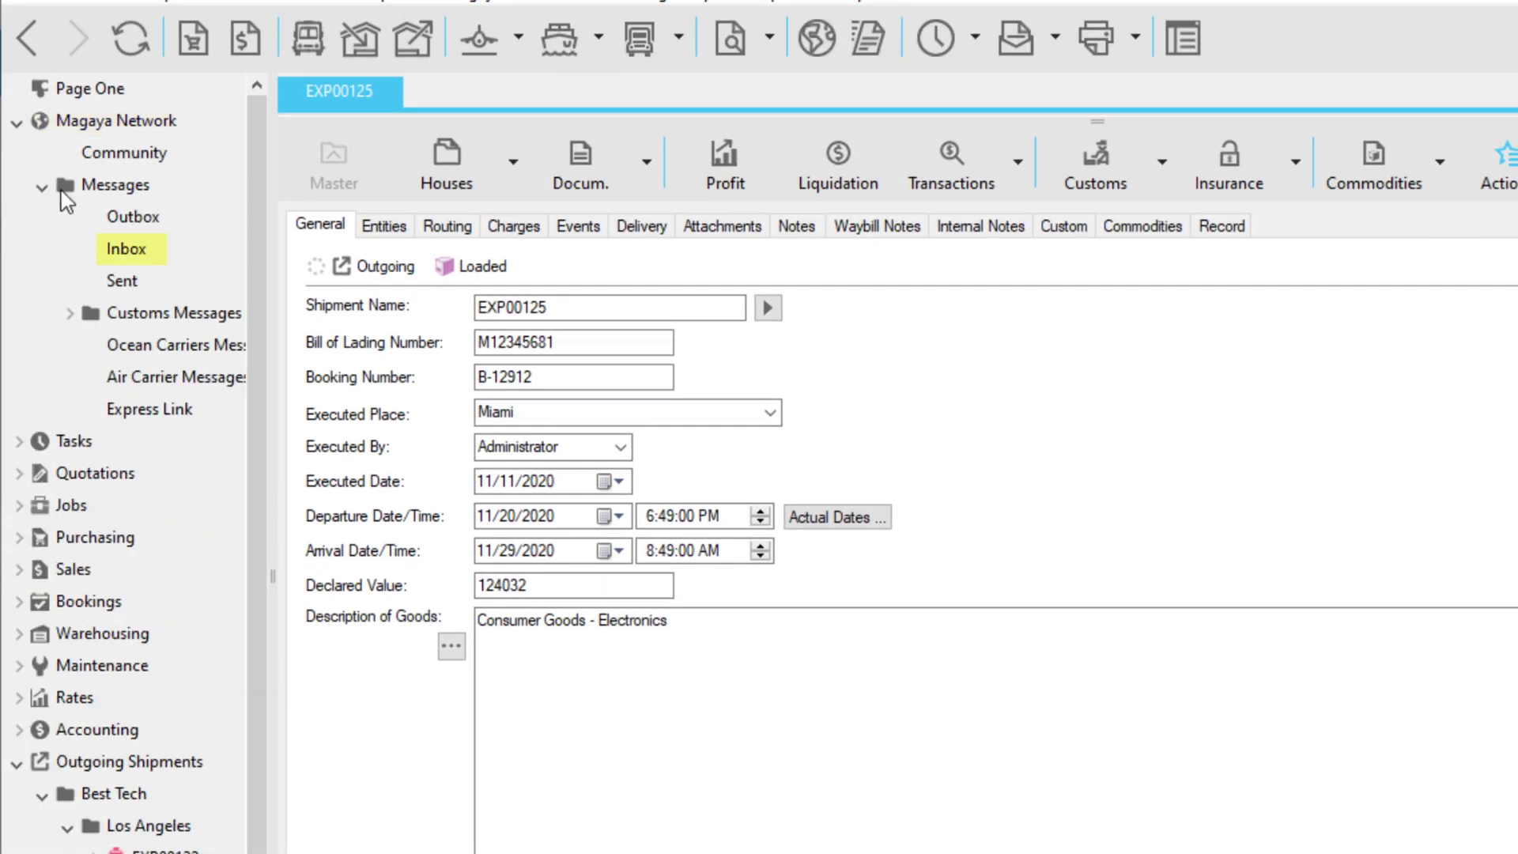
click(132, 250)
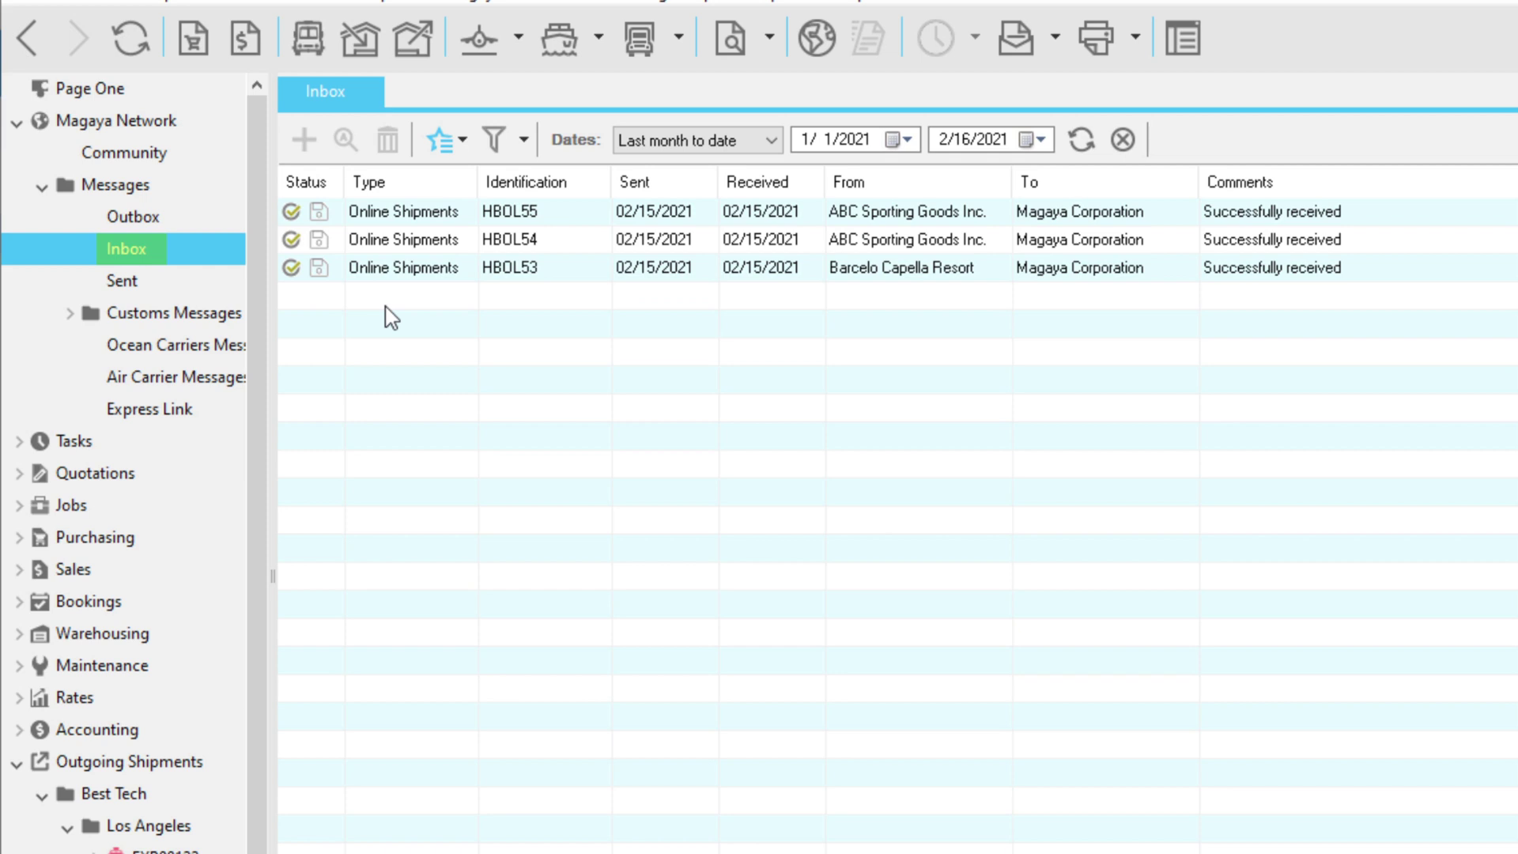